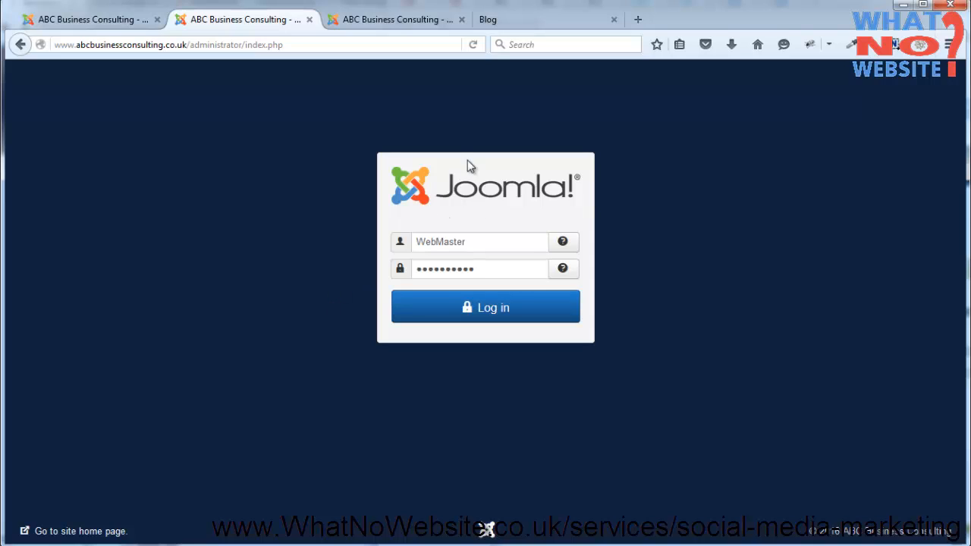
Log in to the site administration with the prefilled credentials and open the K2 items list
{"action": "double_click", "coordinate": [220, 44]}
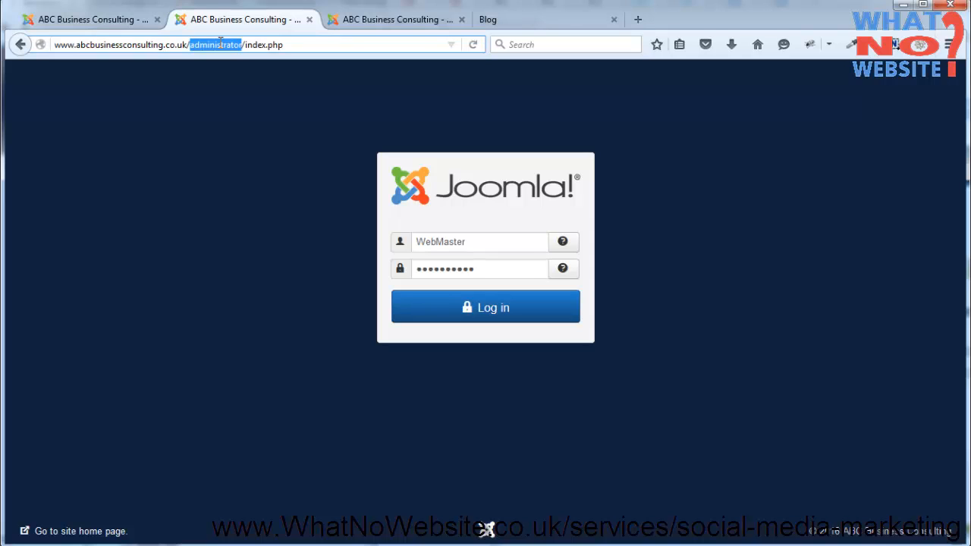
{"action": "left_click", "coordinate": [528, 321]}
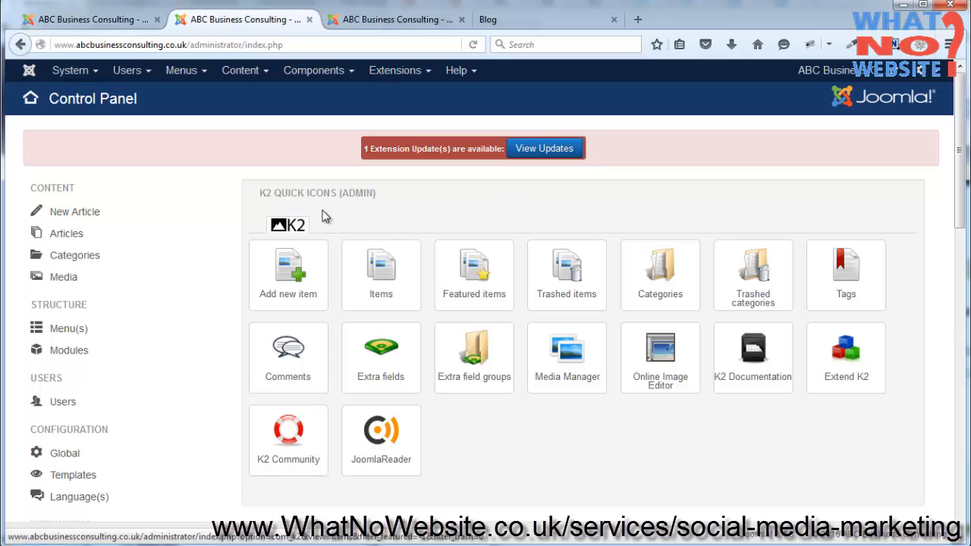
{"action": "left_click", "coordinate": [380, 278]}
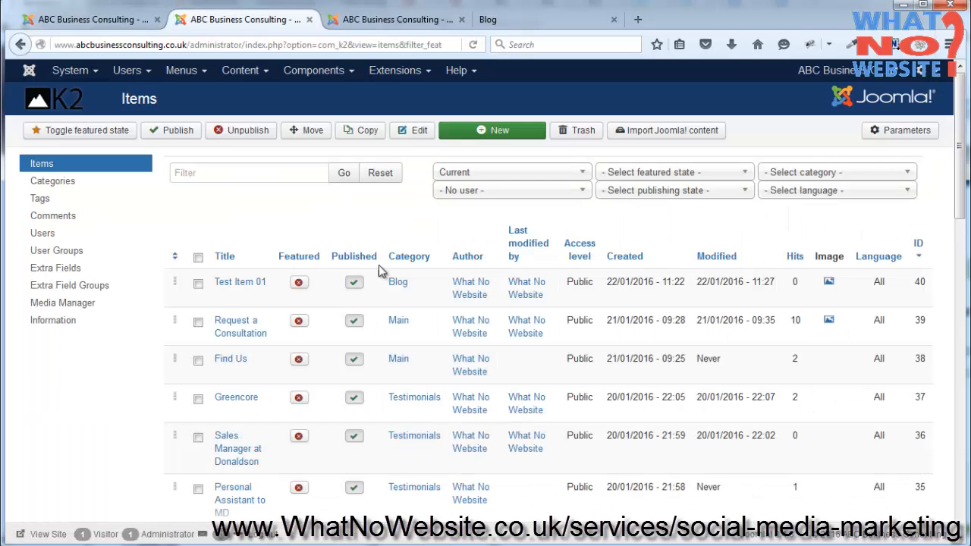
Open Test Item 01 for editing and append "perhaps some more text." to the end of its content
{"action": "left_click", "coordinate": [241, 283]}
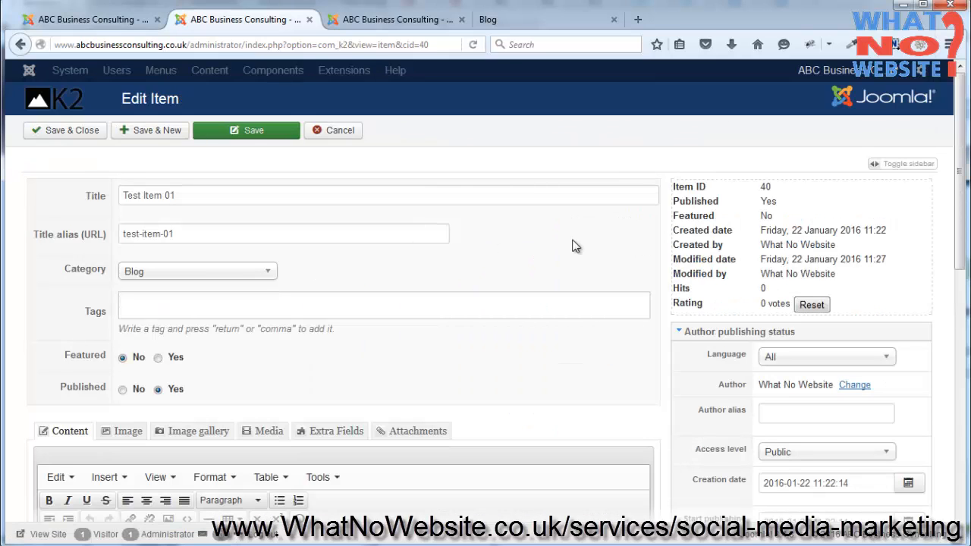
{"action": "scroll", "coordinate": [574, 245], "scroll_direction": "down", "scroll_amount": 5}
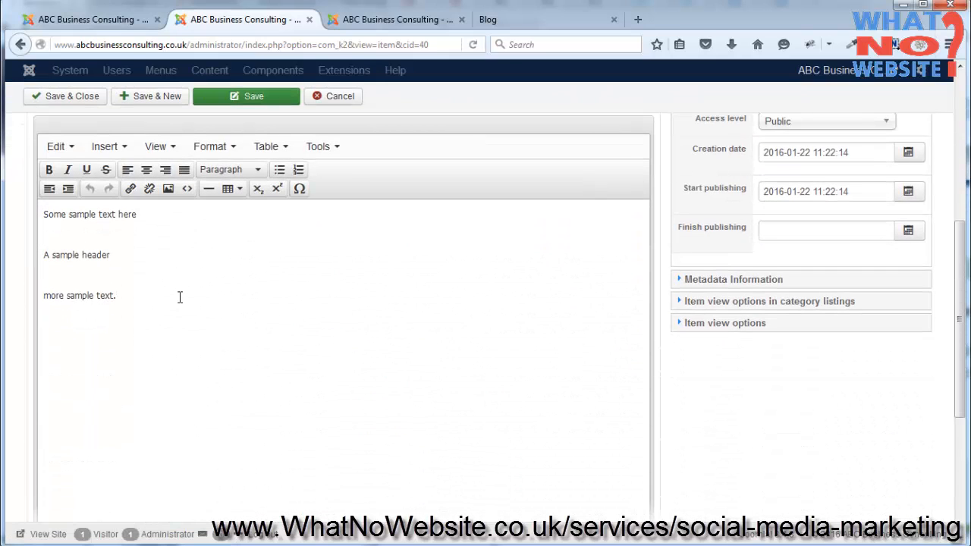
{"action": "type", "text": "perhaps some more text."}
{"action": "scroll", "coordinate": [531, 216], "scroll_direction": "up", "scroll_amount": 4}
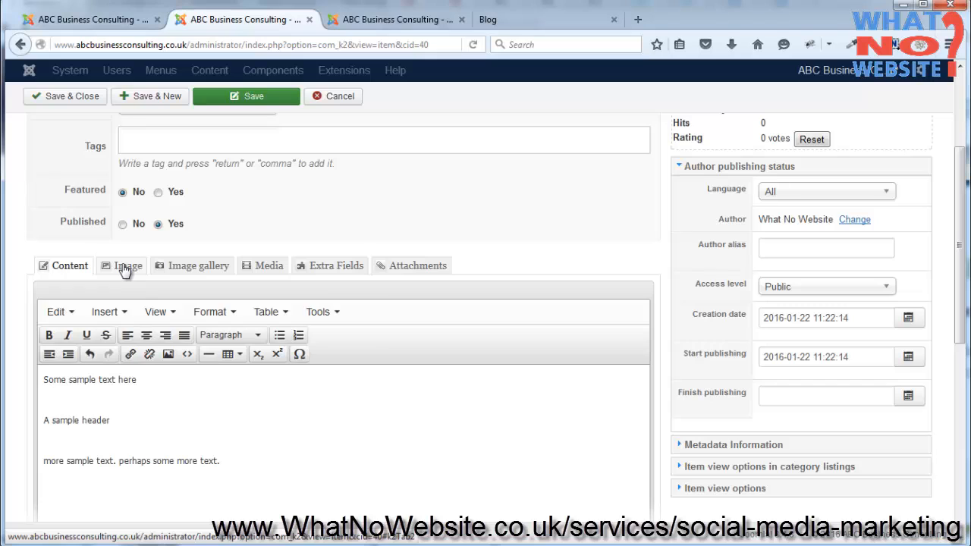
{"action": "left_click", "coordinate": [125, 271]}
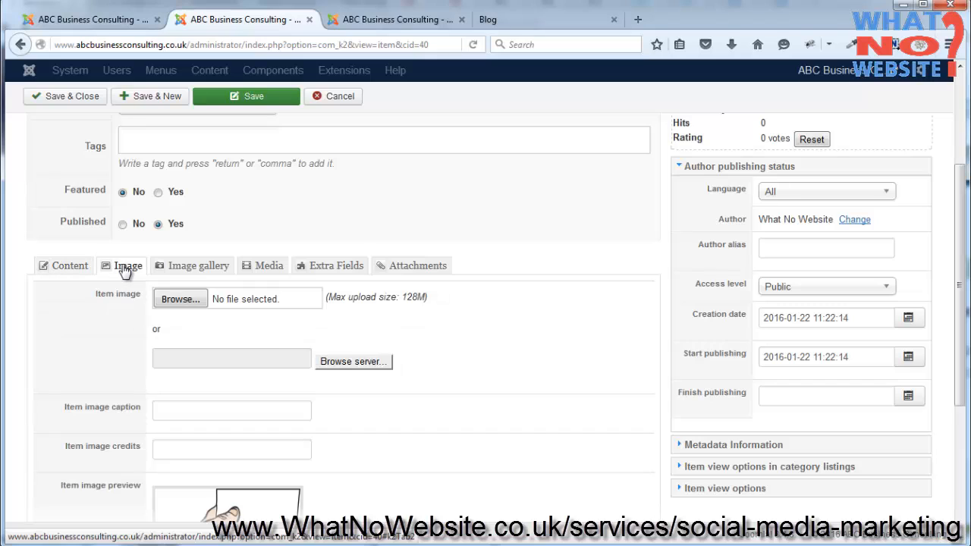
{"action": "left_click", "coordinate": [180, 300]}
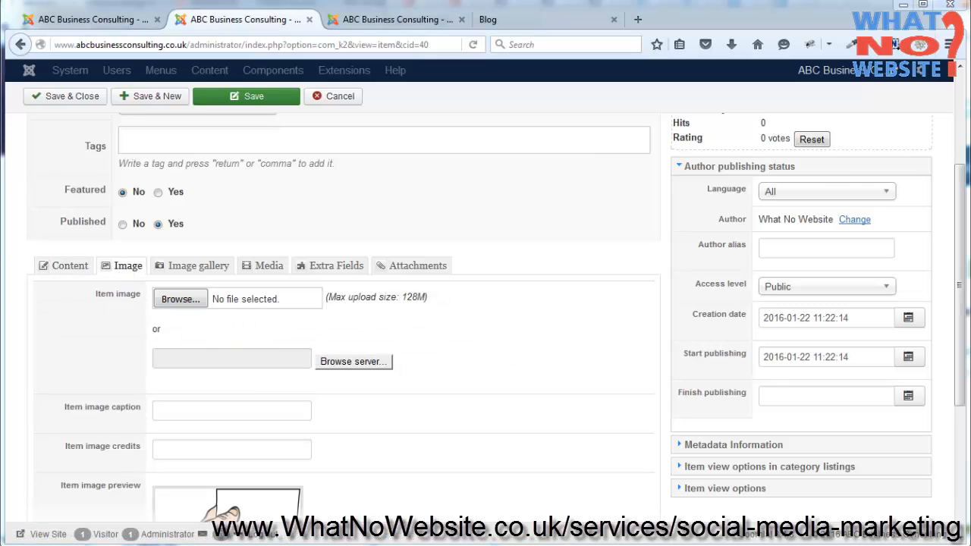
{"action": "left_click", "coordinate": [171, 300]}
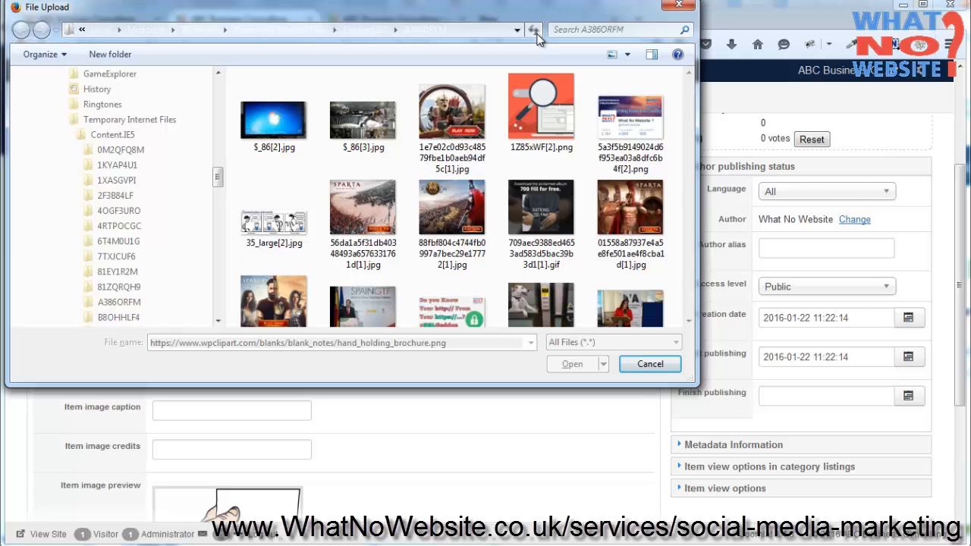
{"action": "left_click_drag", "start_coordinate": [528, 17], "coordinate": [592, 91]}
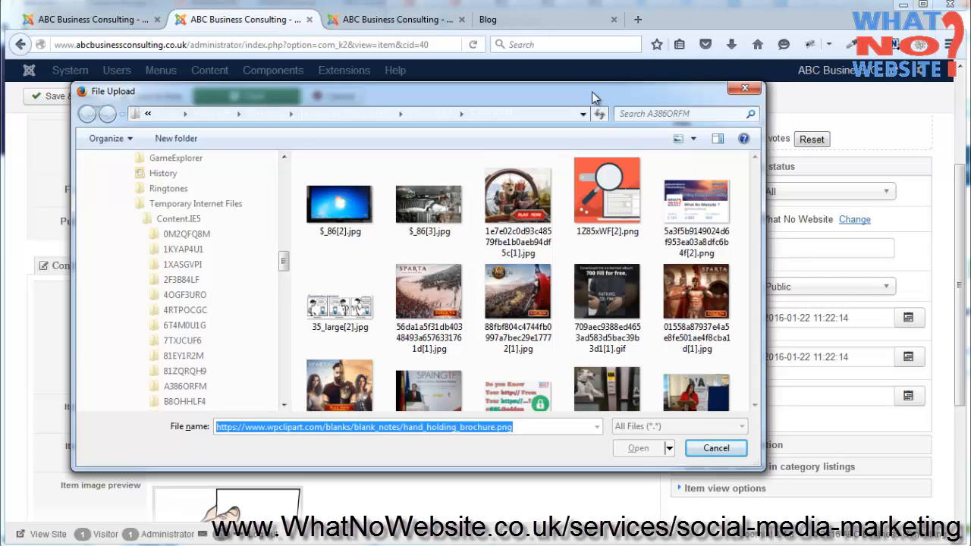
{"action": "key", "text": "Return"}
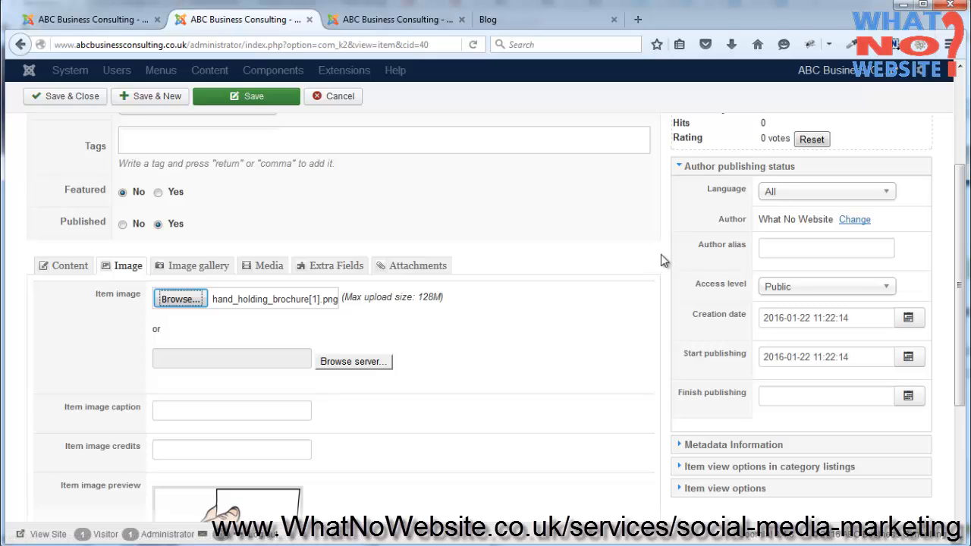
Review the item's metadata description and keywords
{"action": "left_click", "coordinate": [716, 450]}
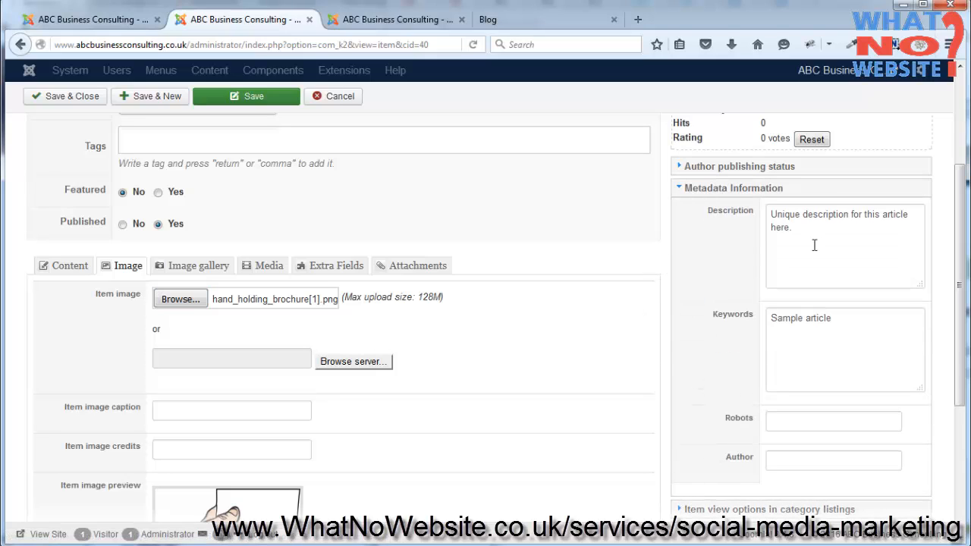
{"action": "left_click_drag", "start_coordinate": [834, 234], "coordinate": [722, 203]}
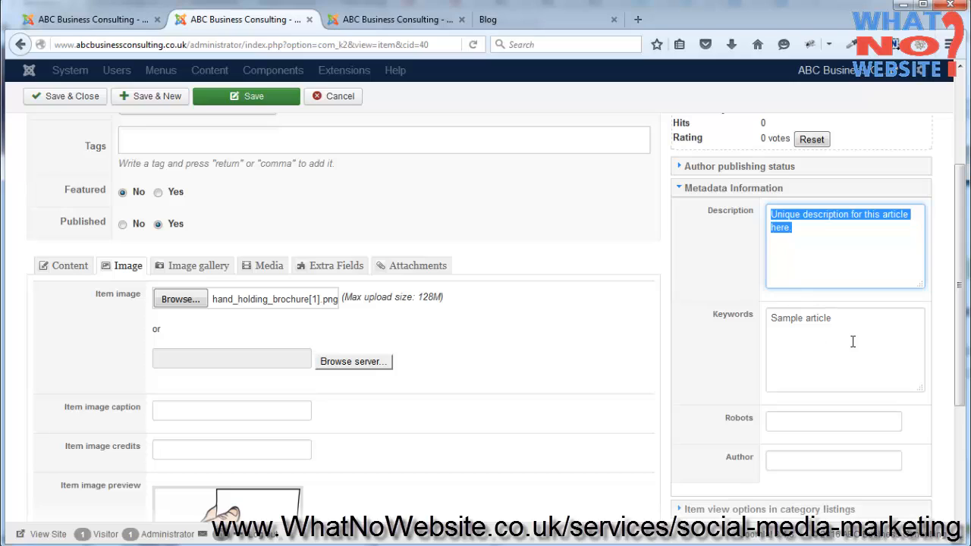
{"action": "triple_click", "coordinate": [818, 319]}
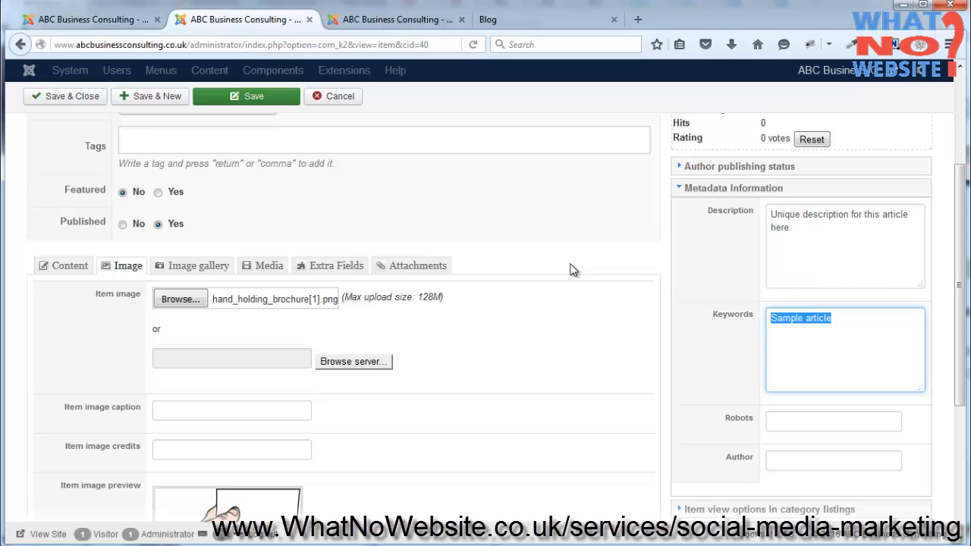
Save and close the item, checking the category it is assigned to
{"action": "left_click", "coordinate": [253, 101]}
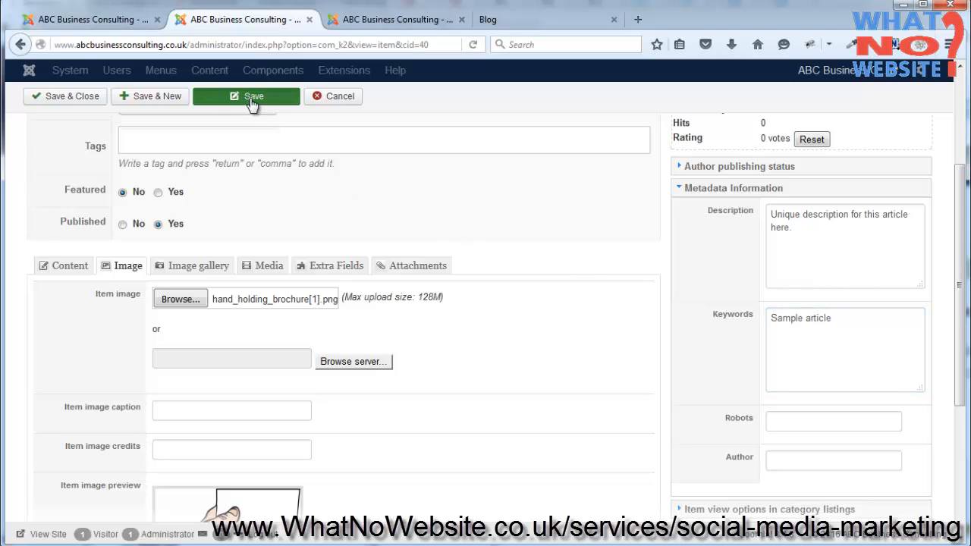
{"action": "left_click", "coordinate": [79, 101]}
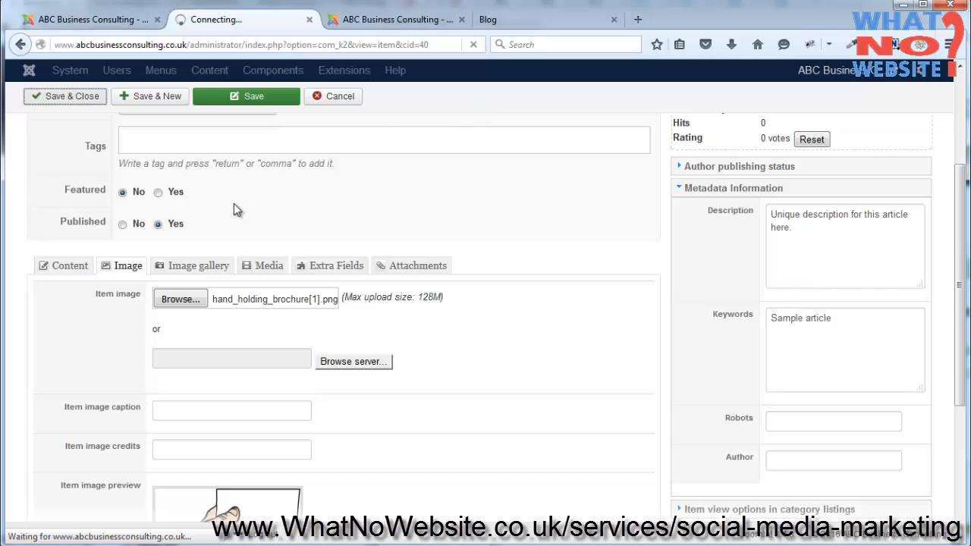
{"action": "scroll", "coordinate": [437, 252], "scroll_direction": "up", "scroll_amount": 3}
{"action": "scroll", "coordinate": [438, 252], "scroll_direction": "up", "scroll_amount": 1}
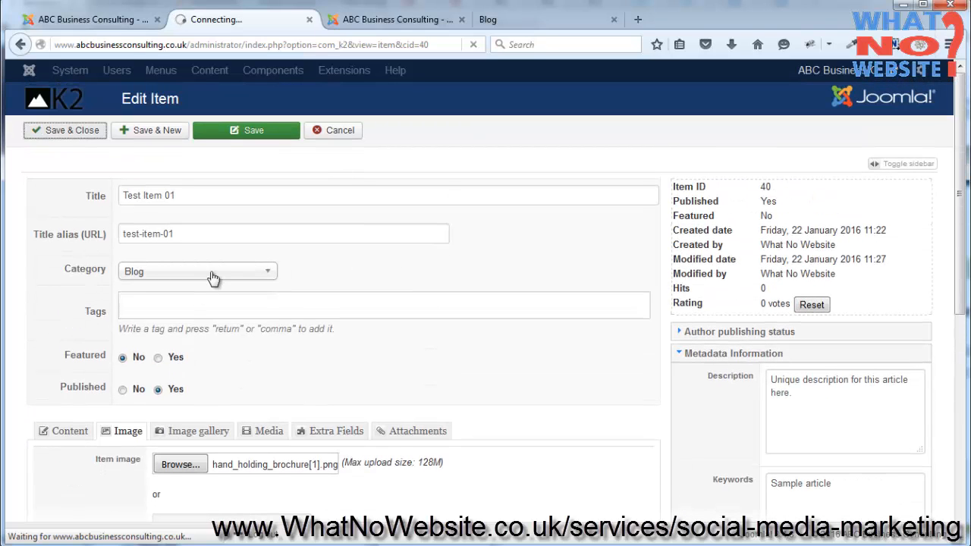
{"action": "left_click", "coordinate": [213, 274]}
{"action": "left_click", "coordinate": [213, 274]}
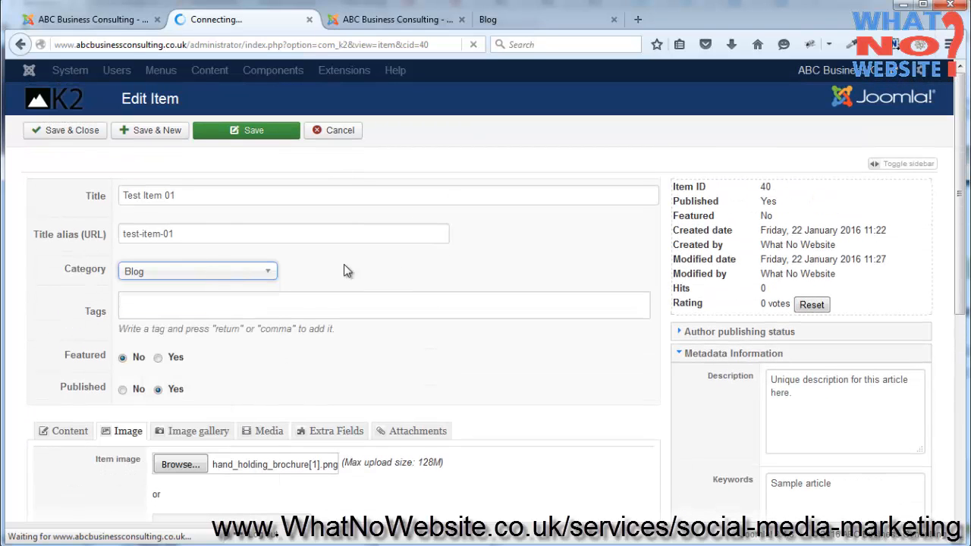
Reload the public Blog page and look through the posts for Test Item 01
{"action": "left_click", "coordinate": [500, 21]}
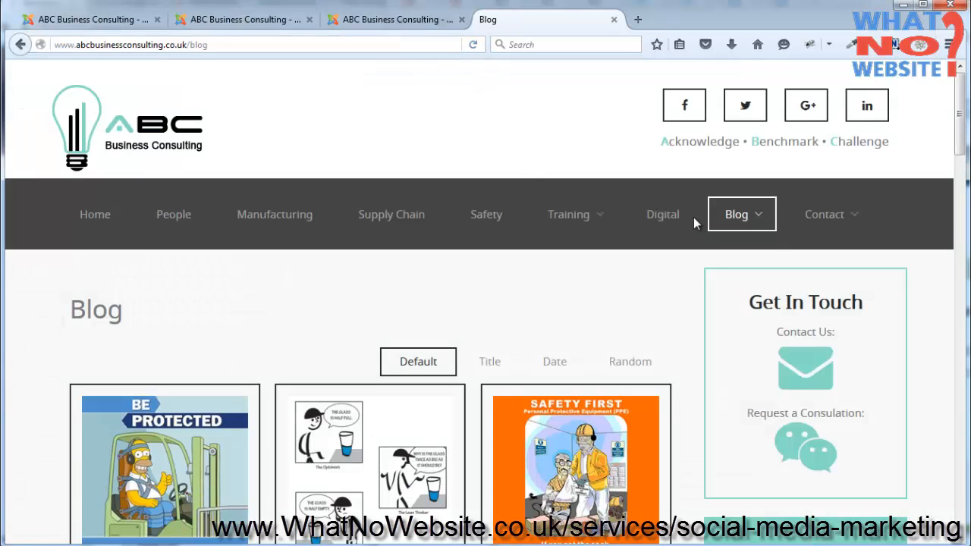
{"action": "left_click", "coordinate": [578, 214]}
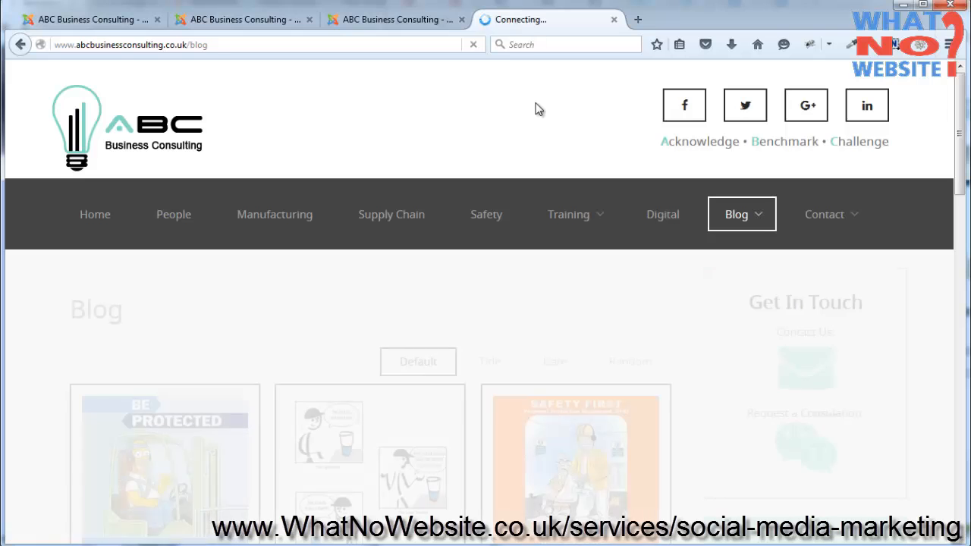
{"action": "scroll", "coordinate": [686, 332], "scroll_direction": "down", "scroll_amount": 5}
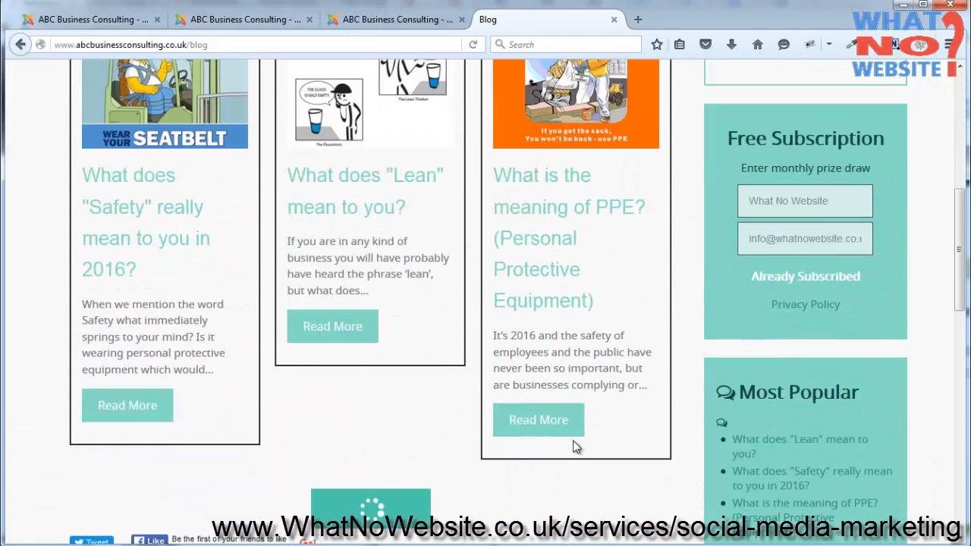
{"action": "scroll", "coordinate": [687, 317], "scroll_direction": "down", "scroll_amount": 5}
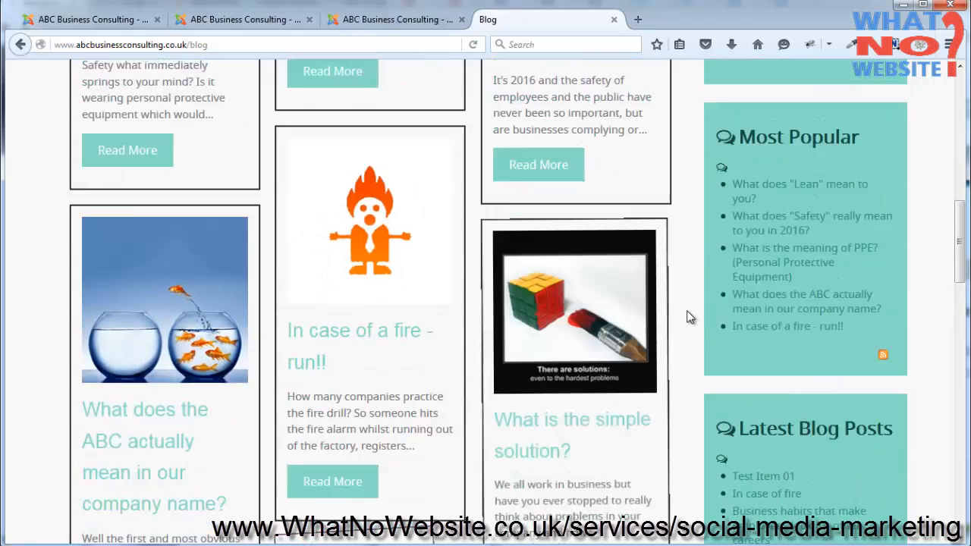
{"action": "scroll", "coordinate": [690, 317], "scroll_direction": "down", "scroll_amount": 5}
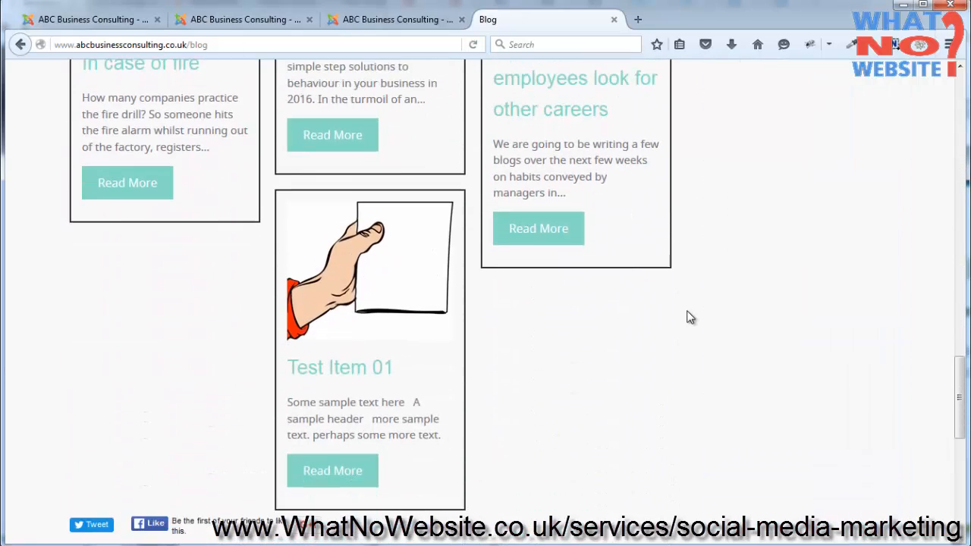
{"action": "scroll", "coordinate": [690, 317], "scroll_direction": "up", "scroll_amount": 15}
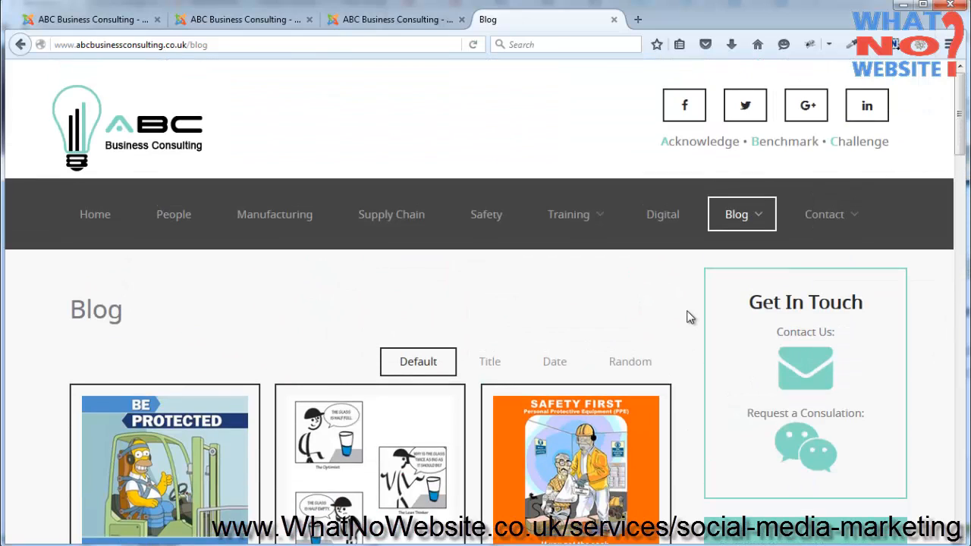
Clear the site cache in the administration by deleting the Gantry and GantryLess cache groups
{"action": "left_click", "coordinate": [241, 19]}
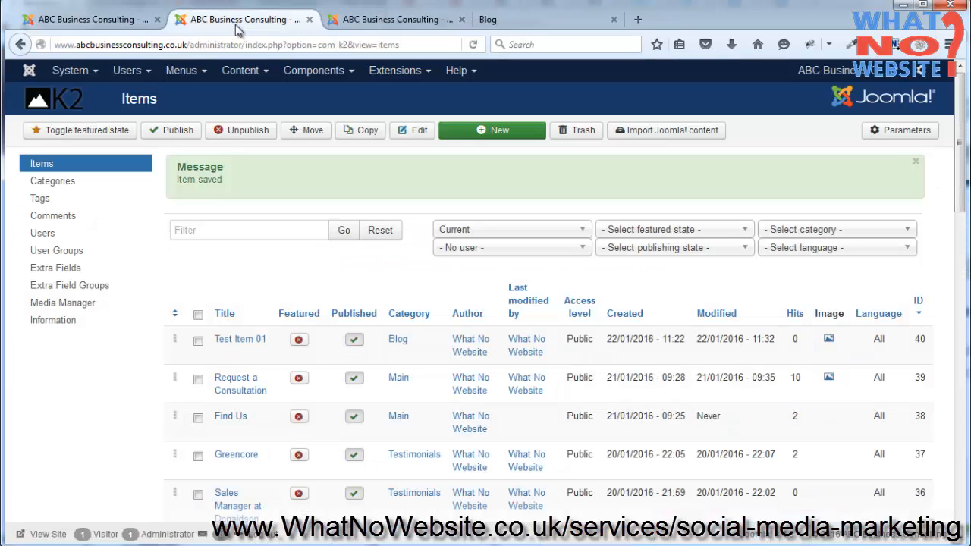
{"action": "left_click", "coordinate": [73, 71]}
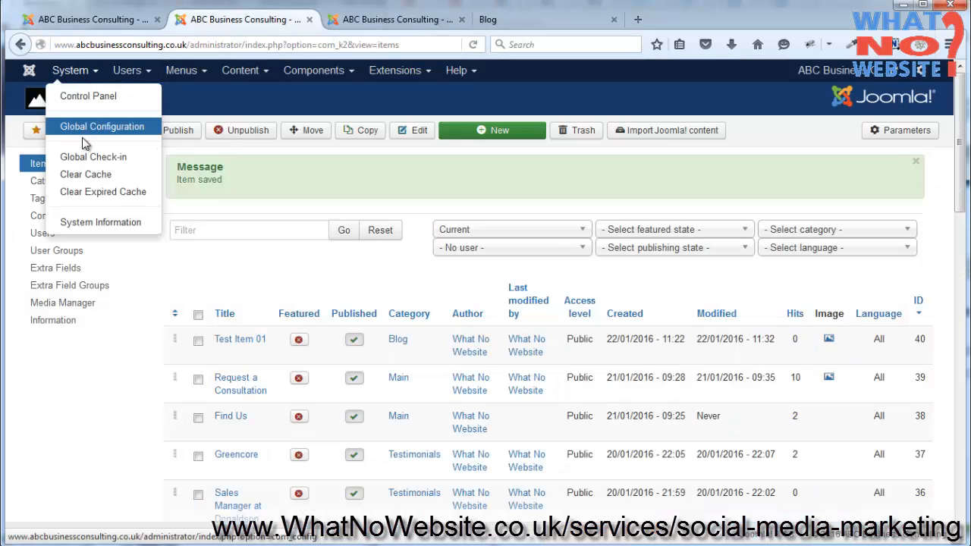
{"action": "left_click", "coordinate": [86, 175]}
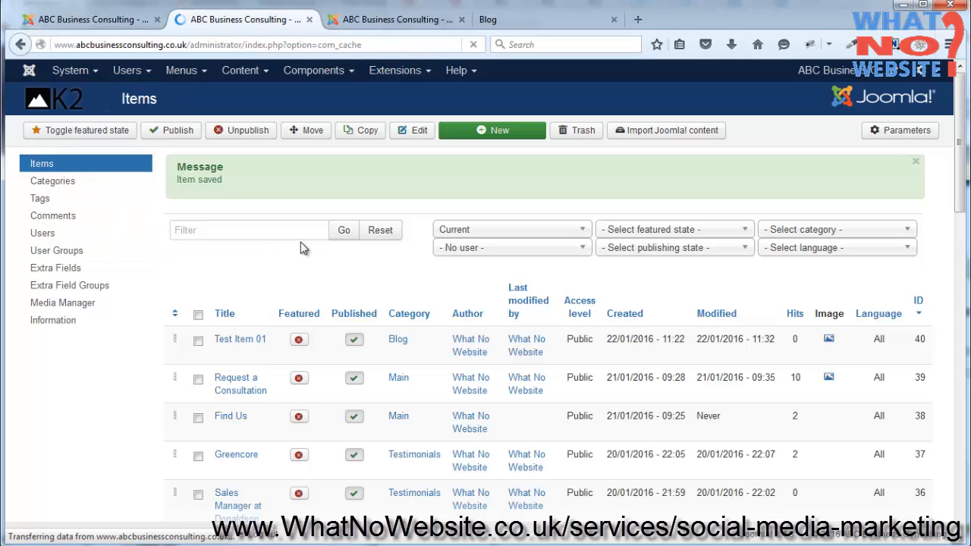
{"action": "left_click", "coordinate": [190, 168]}
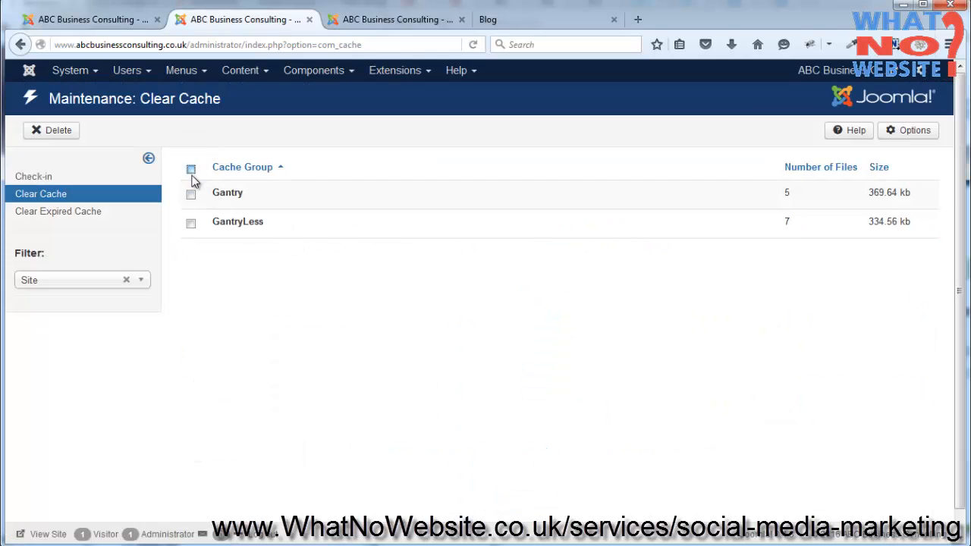
{"action": "left_click", "coordinate": [57, 133]}
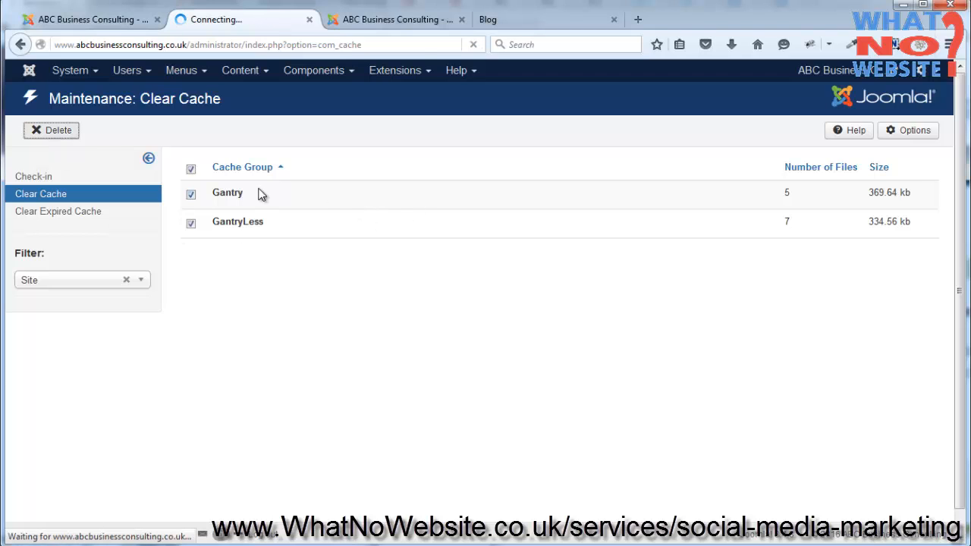
Filter the site modules by the RecentBlogEntries position and open the Recent Blog Entries RokSprocket module
{"action": "left_click", "coordinate": [428, 20]}
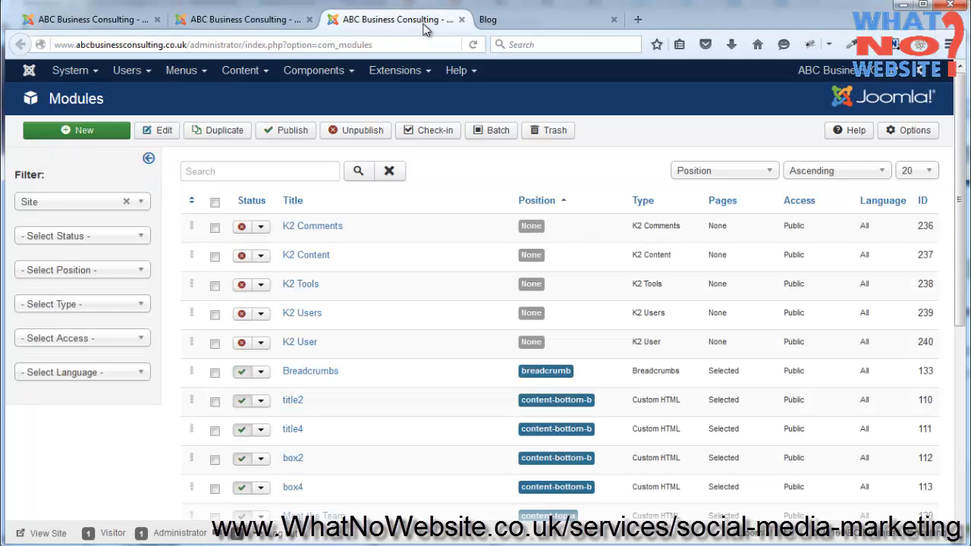
{"action": "left_click", "coordinate": [139, 271]}
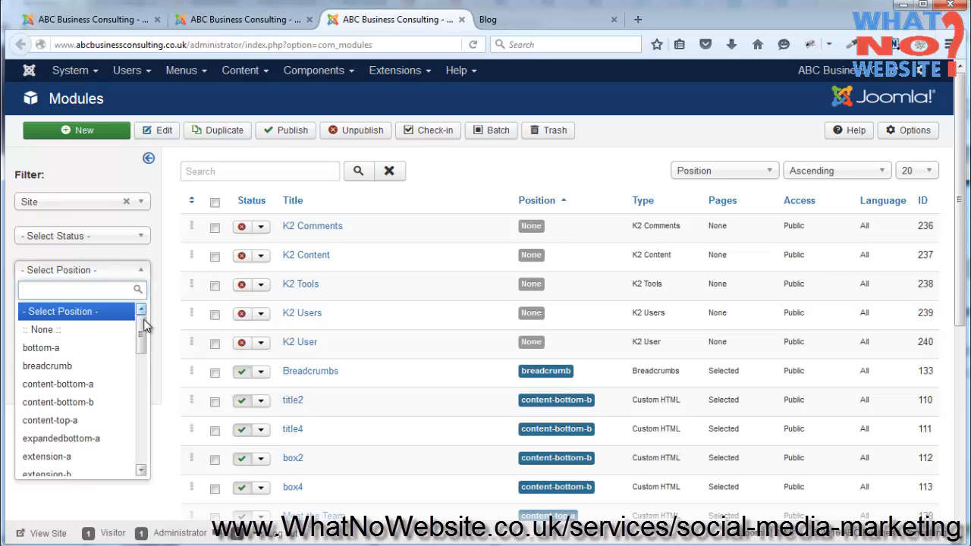
{"action": "left_click_drag", "start_coordinate": [144, 342], "coordinate": [150, 435]}
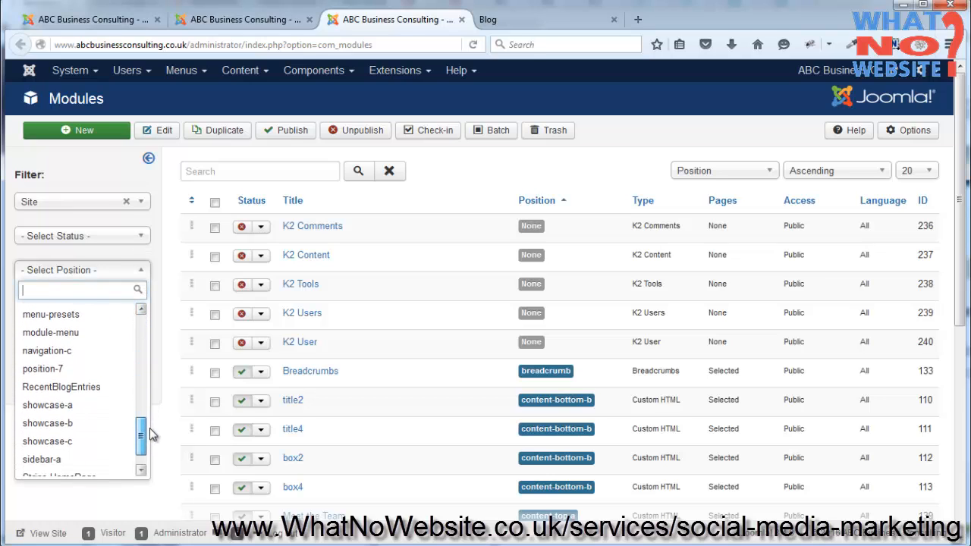
{"action": "left_click", "coordinate": [94, 388]}
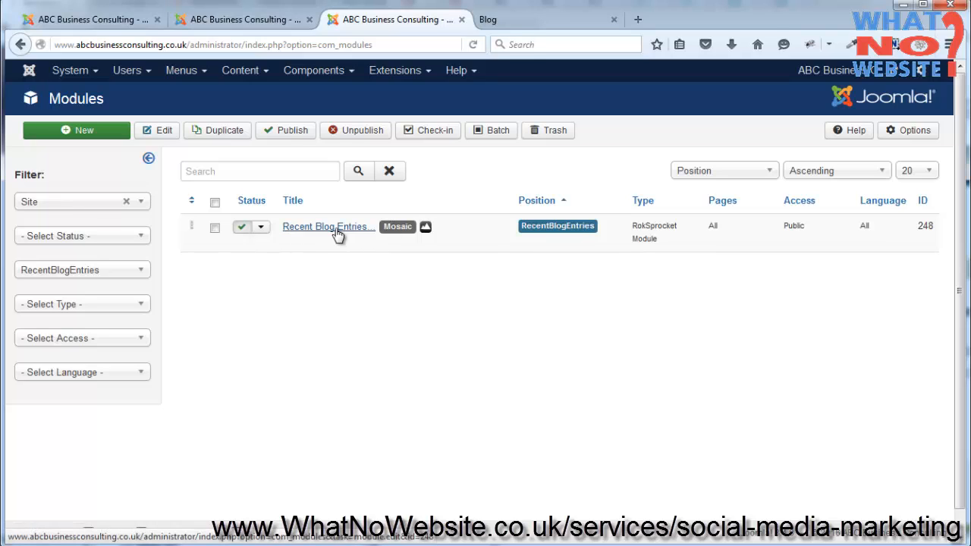
{"action": "left_click_drag", "start_coordinate": [632, 224], "coordinate": [656, 242]}
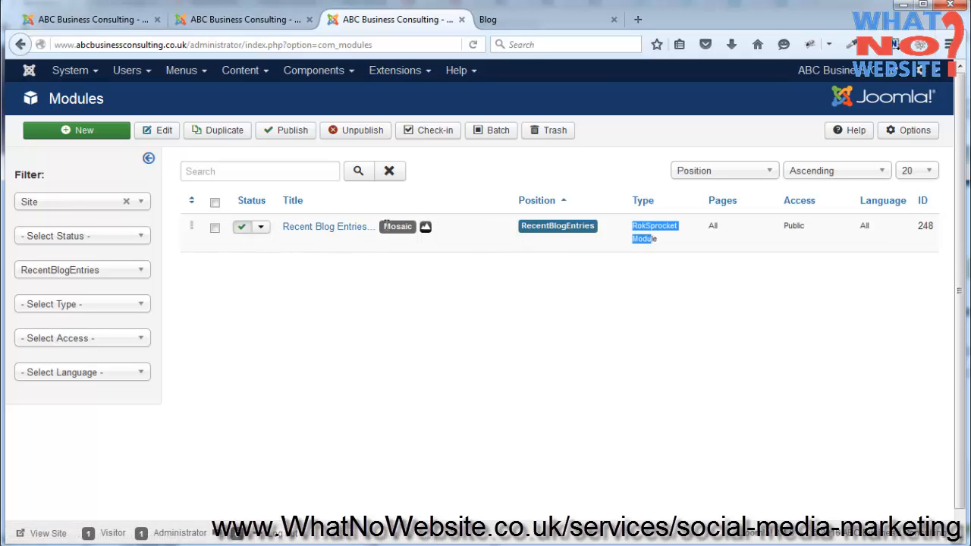
{"action": "left_click", "coordinate": [322, 228]}
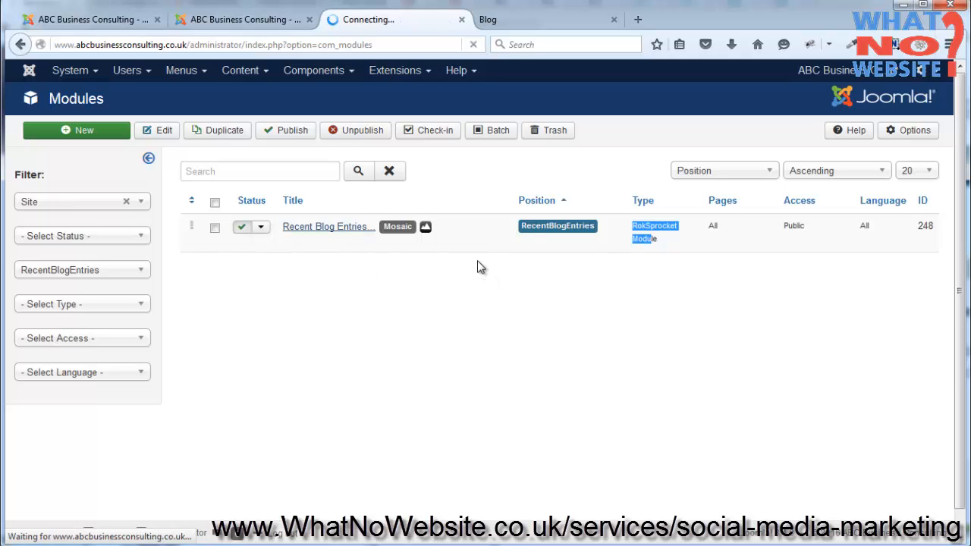
Find Test Item 01 among the posts on the public Blog page and return to the Recent Blog Entries module
{"action": "left_click", "coordinate": [527, 21]}
{"action": "scroll", "coordinate": [660, 357], "scroll_direction": "down", "scroll_amount": 5}
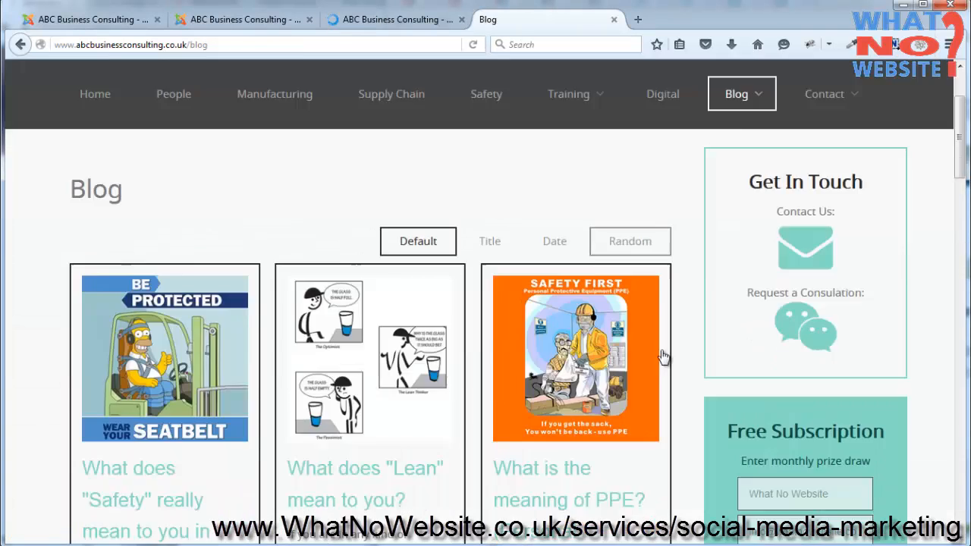
{"action": "scroll", "coordinate": [681, 351], "scroll_direction": "down", "scroll_amount": 6}
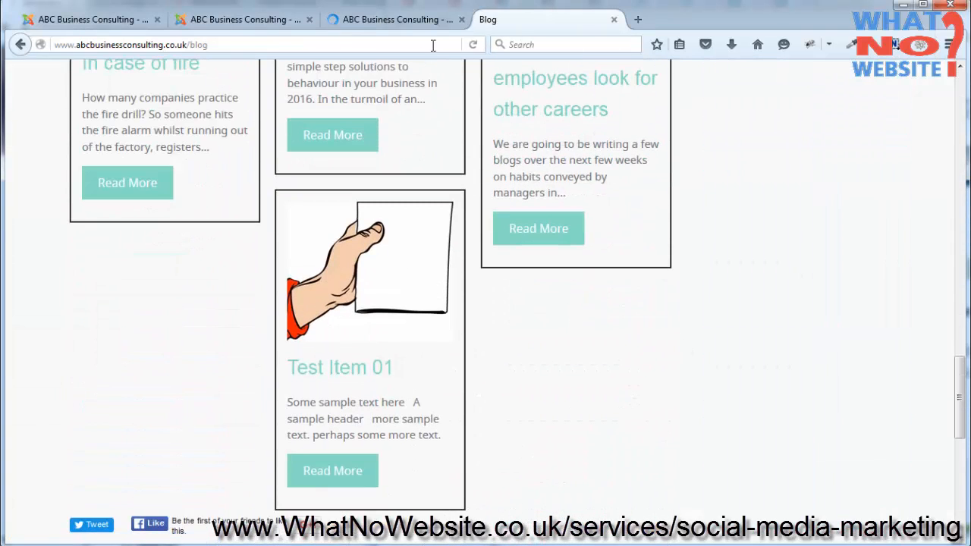
{"action": "left_click", "coordinate": [393, 19]}
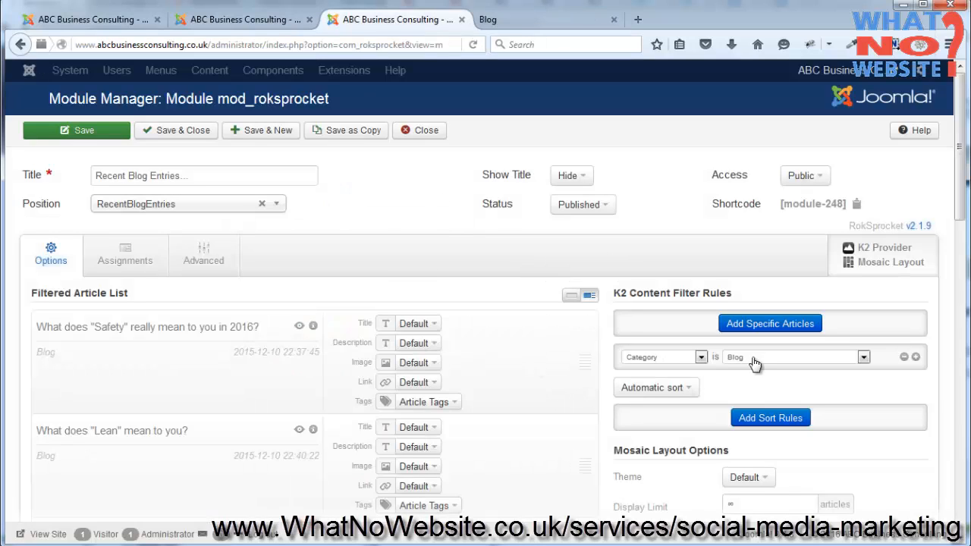
{"action": "left_click", "coordinate": [681, 387]}
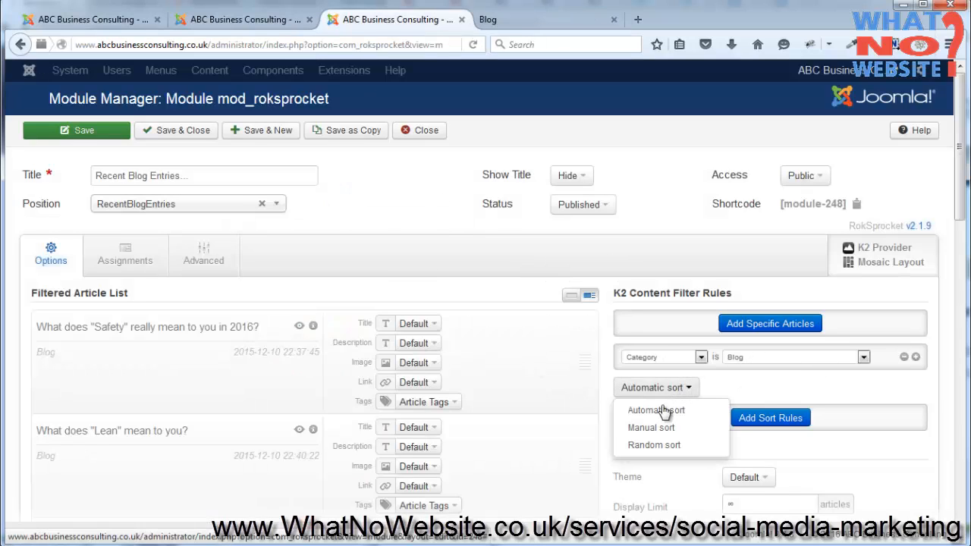
{"action": "left_click", "coordinate": [662, 429]}
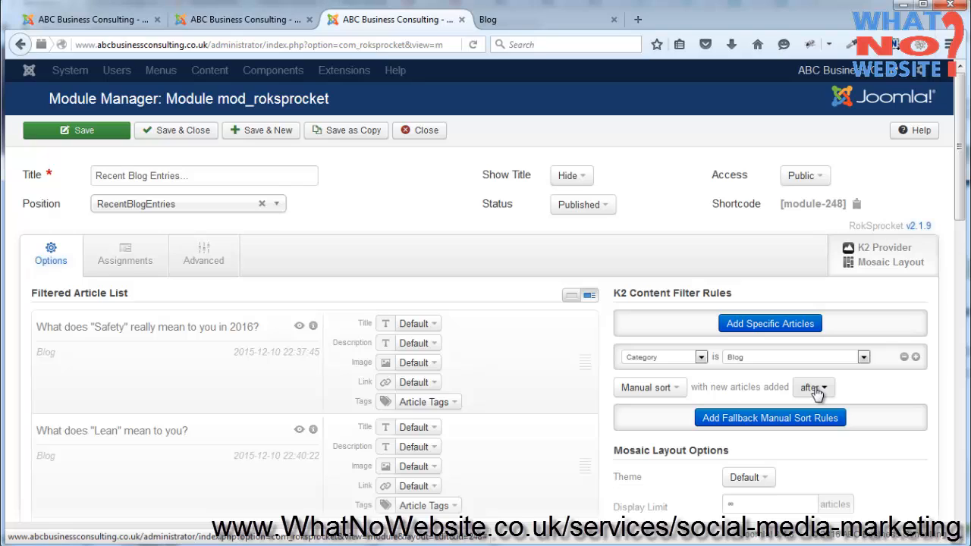
{"action": "left_click", "coordinate": [672, 391]}
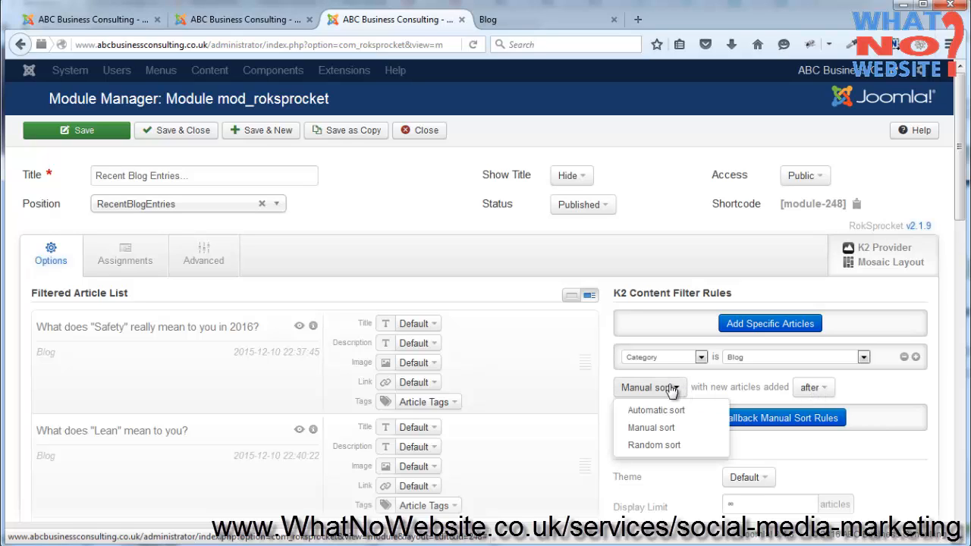
{"action": "left_click", "coordinate": [667, 409]}
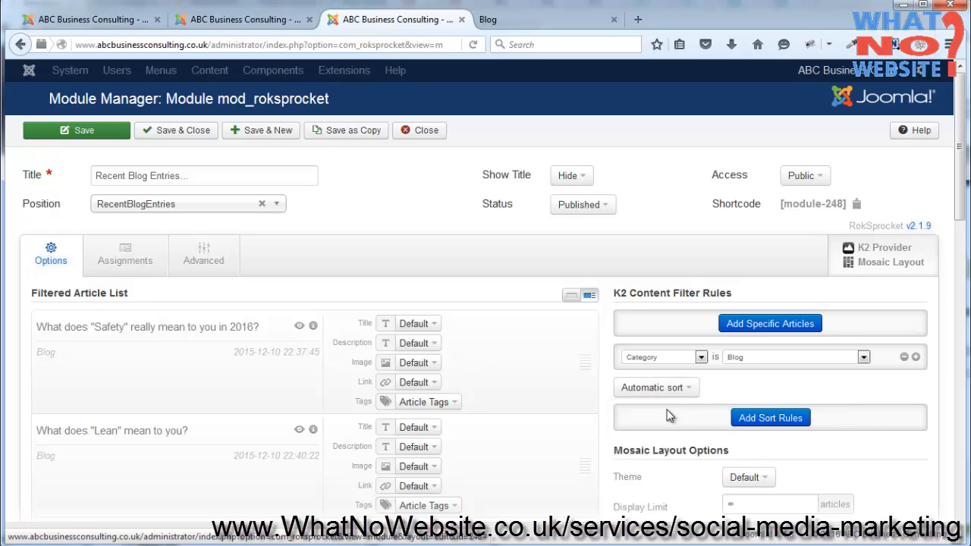
Add a sort rule ordering the module's articles by Created Date, descending, and save the module
{"action": "left_click", "coordinate": [759, 417]}
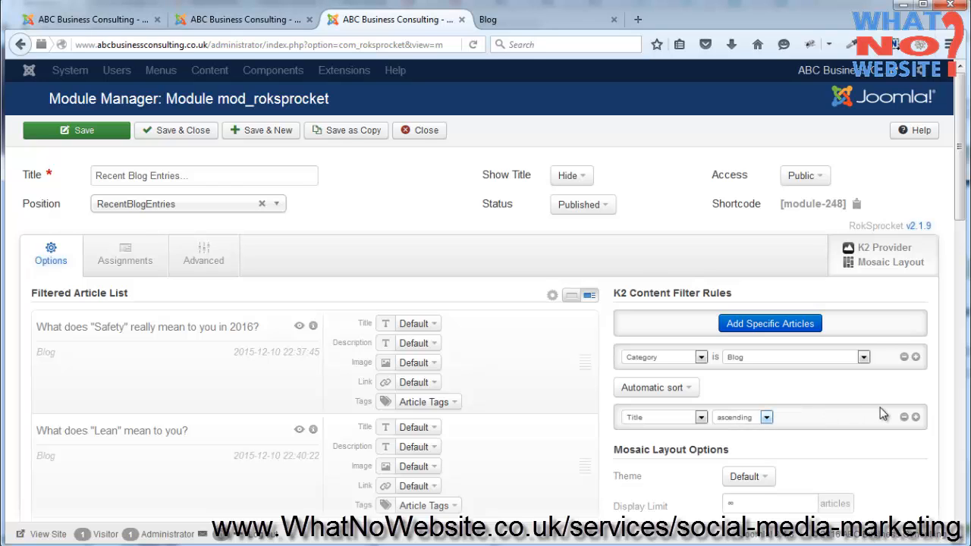
{"action": "scroll", "coordinate": [880, 408], "scroll_direction": "down", "scroll_amount": 2}
{"action": "left_click", "coordinate": [683, 339]}
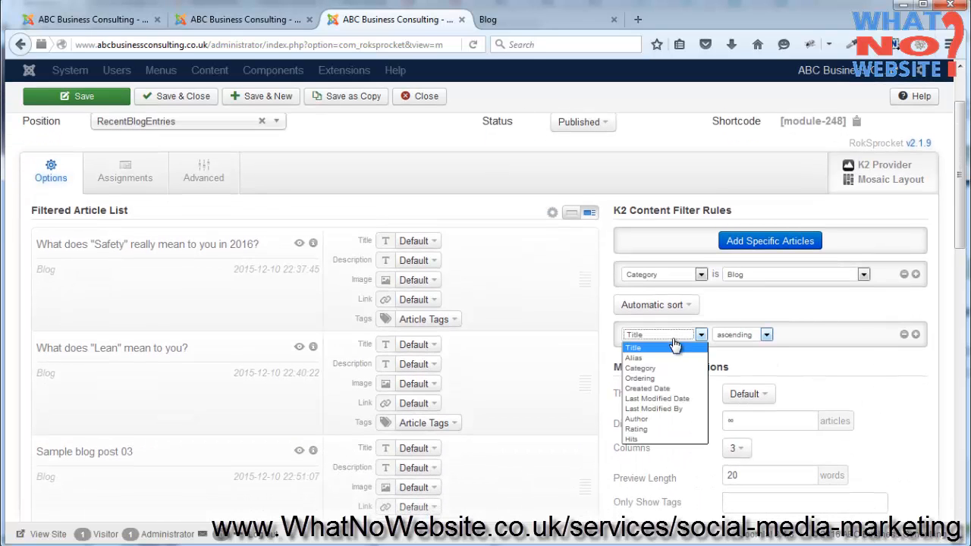
{"action": "left_click", "coordinate": [660, 388]}
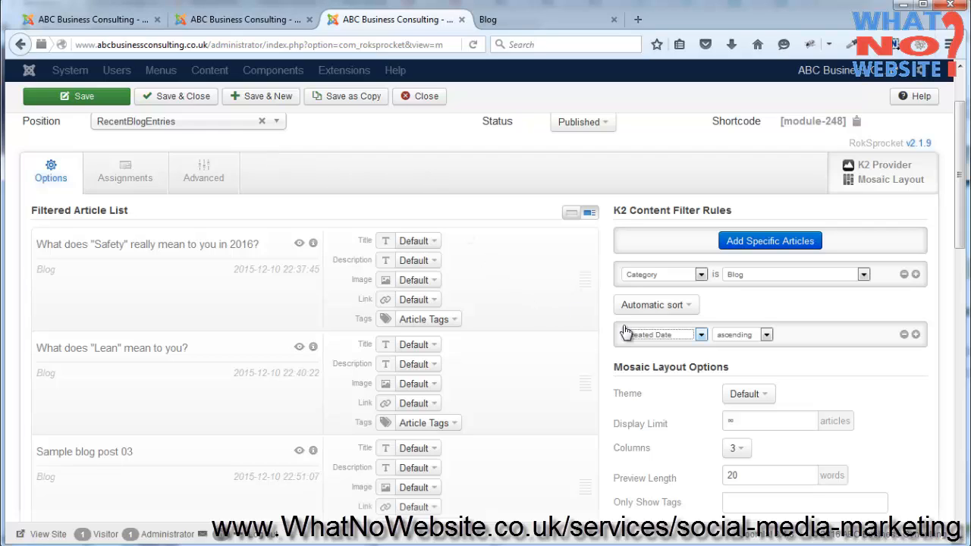
{"action": "left_click", "coordinate": [743, 335]}
{"action": "left_click", "coordinate": [742, 355]}
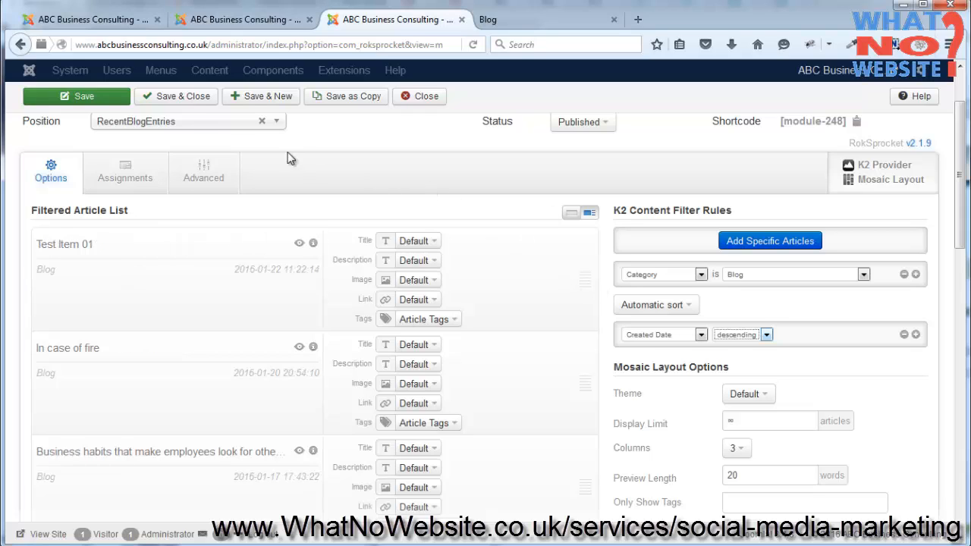
{"action": "left_click", "coordinate": [106, 100]}
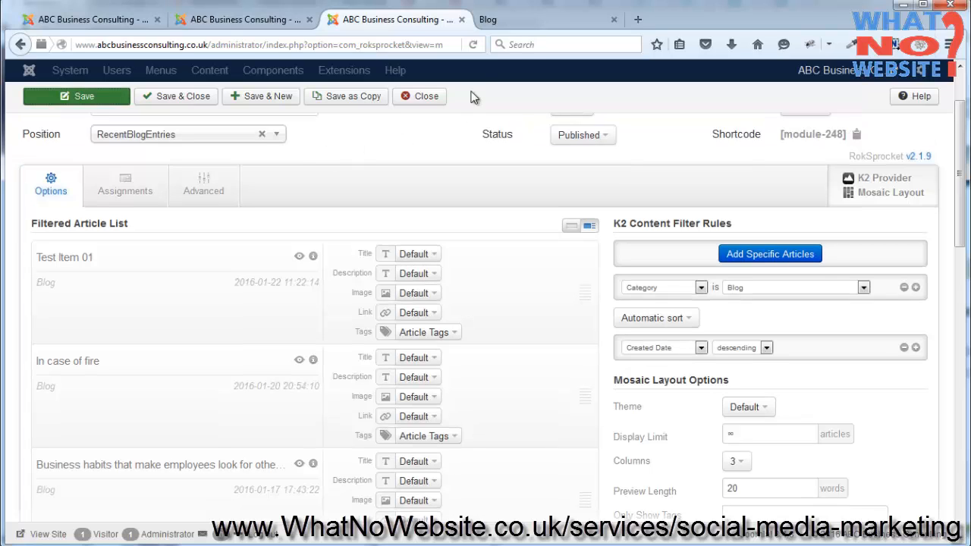
Reload the public Blog page and check the order of the first posts
{"action": "left_click", "coordinate": [526, 26]}
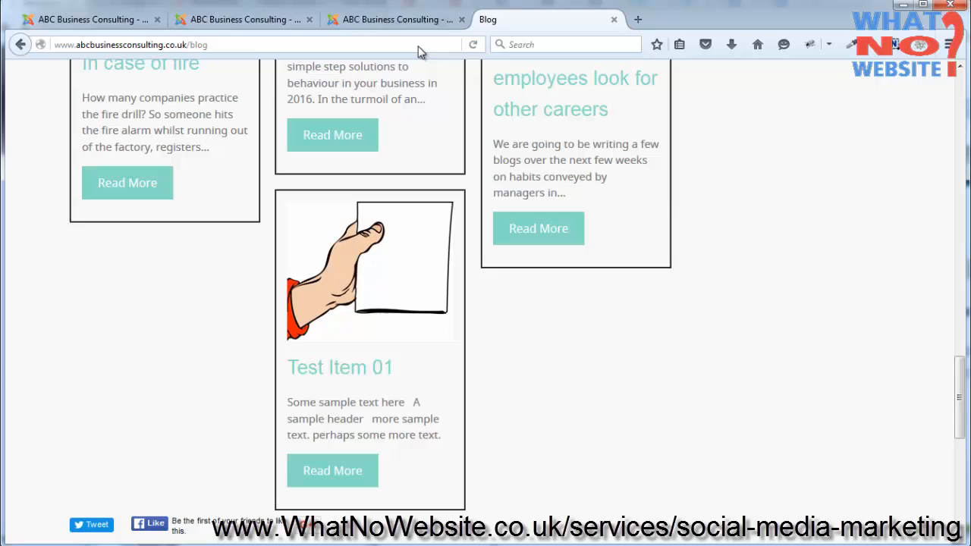
{"action": "left_click", "coordinate": [345, 44]}
{"action": "key", "text": "Return"}
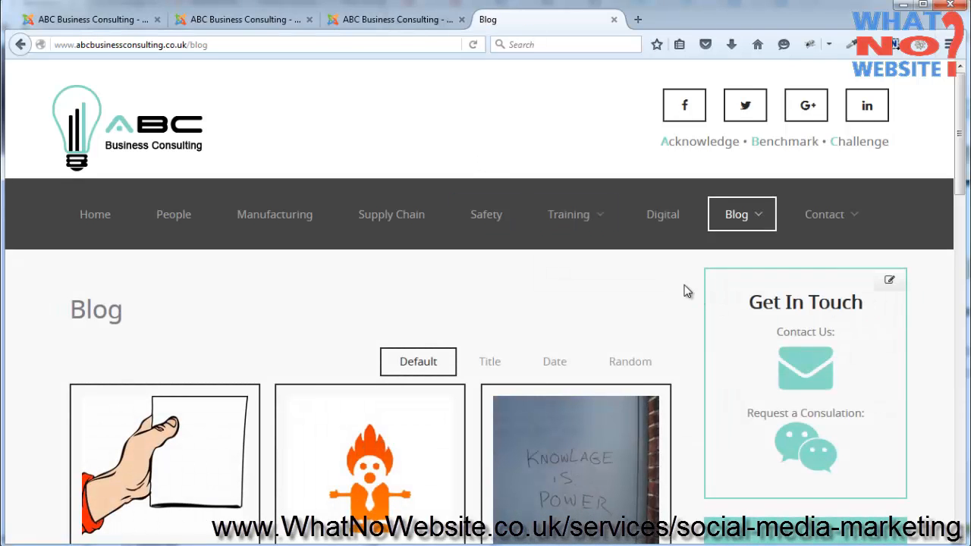
{"action": "scroll", "coordinate": [685, 288], "scroll_direction": "down", "scroll_amount": 3}
{"action": "scroll", "coordinate": [693, 225], "scroll_direction": "down", "scroll_amount": 2}
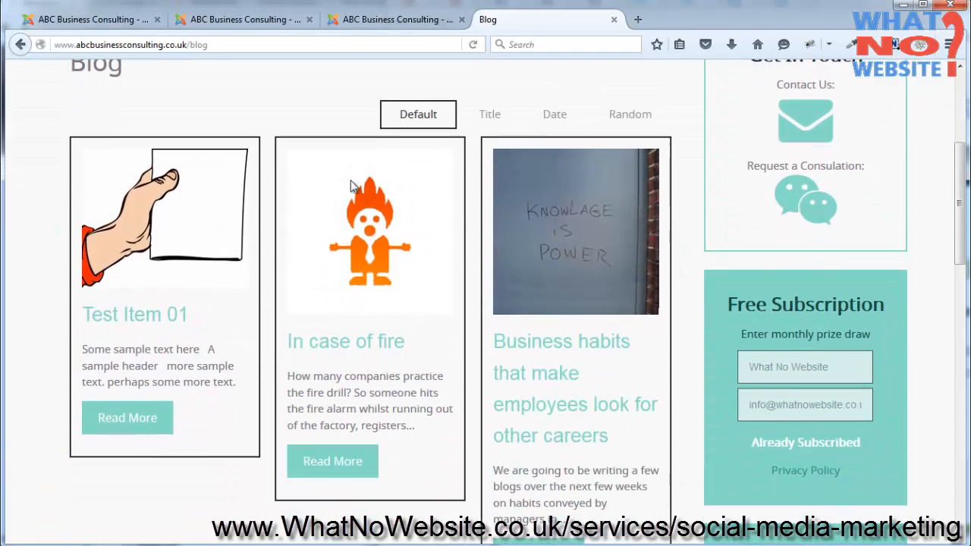
Open the K2 items list in the administration and filter it by the Blog category
{"action": "left_click", "coordinate": [257, 25]}
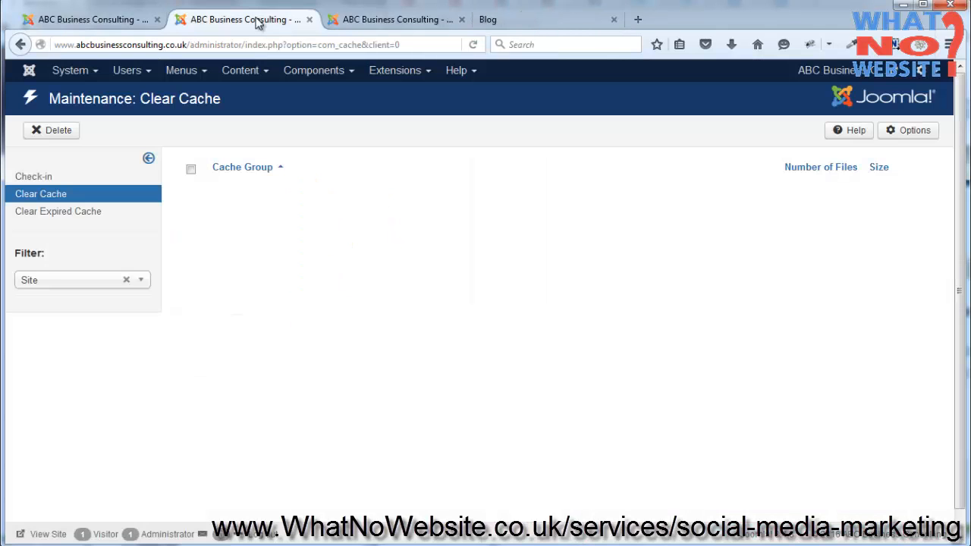
{"action": "left_click", "coordinate": [314, 74]}
{"action": "mouse_move", "coordinate": [326, 201]}
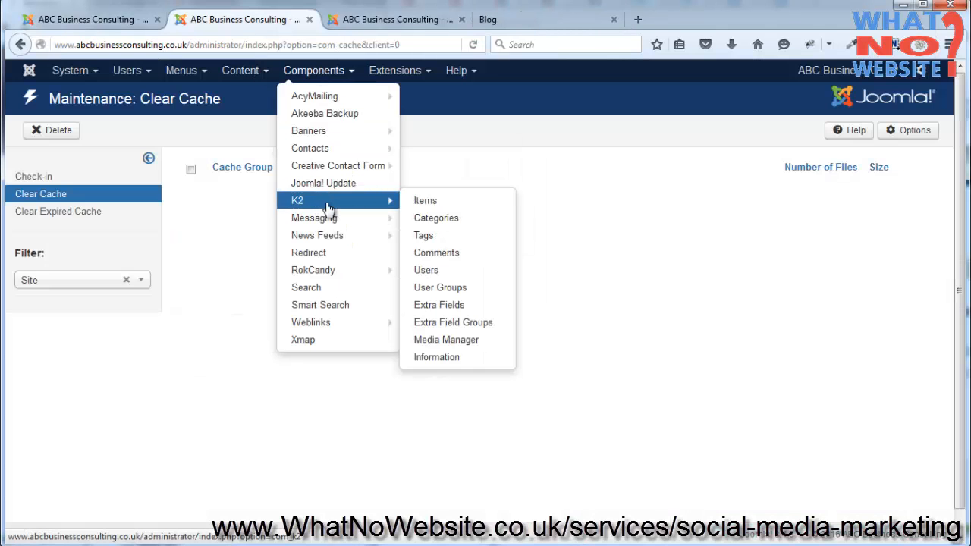
{"action": "left_click", "coordinate": [433, 198]}
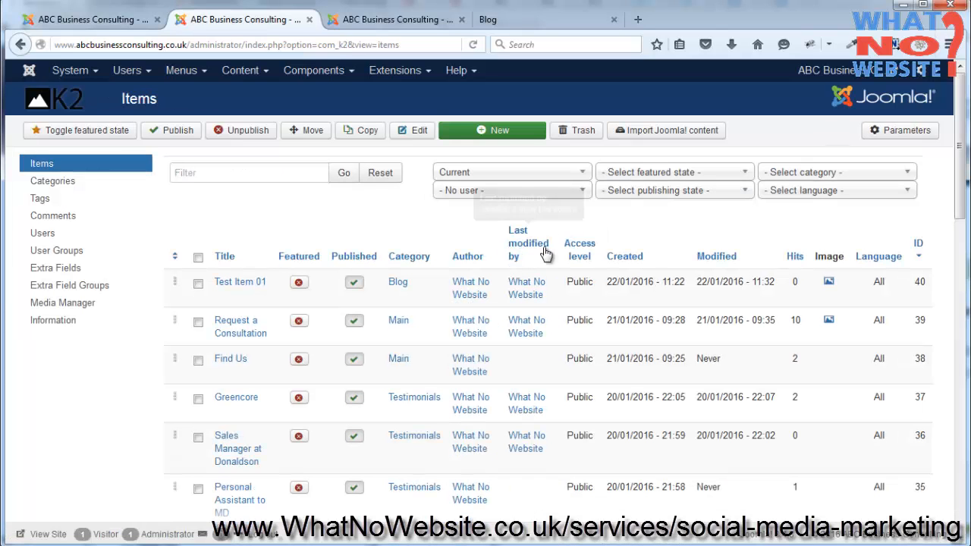
{"action": "left_click", "coordinate": [827, 173]}
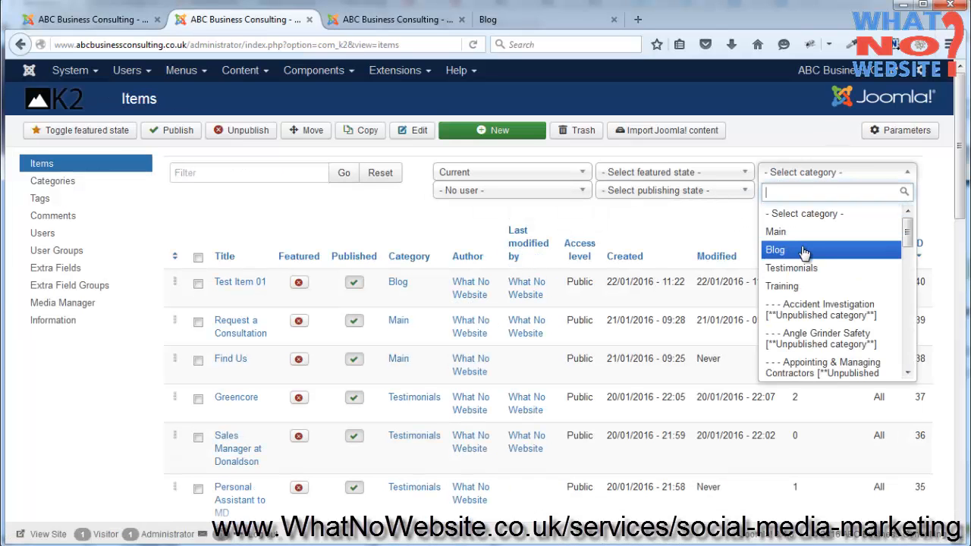
{"action": "left_click", "coordinate": [804, 252]}
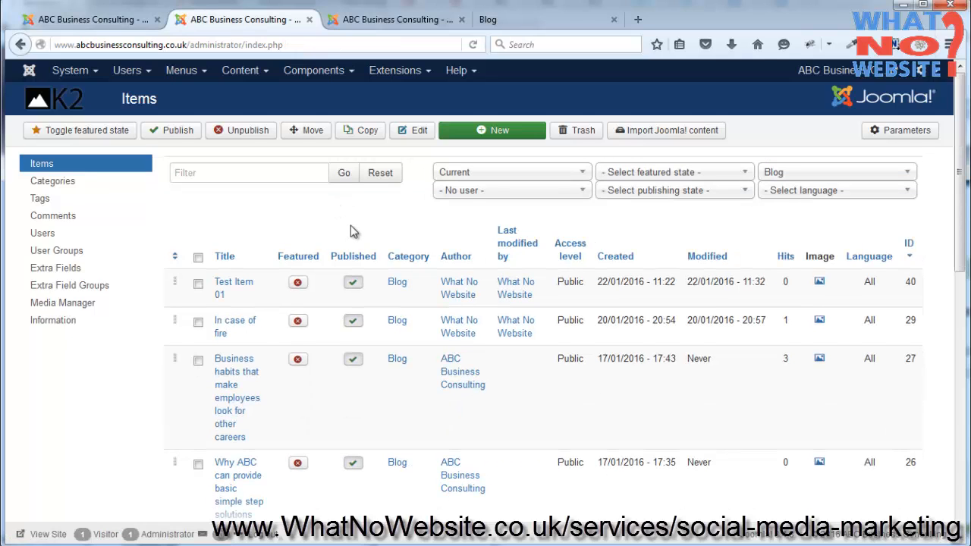
{"action": "scroll", "coordinate": [351, 231], "scroll_direction": "down", "scroll_amount": 2}
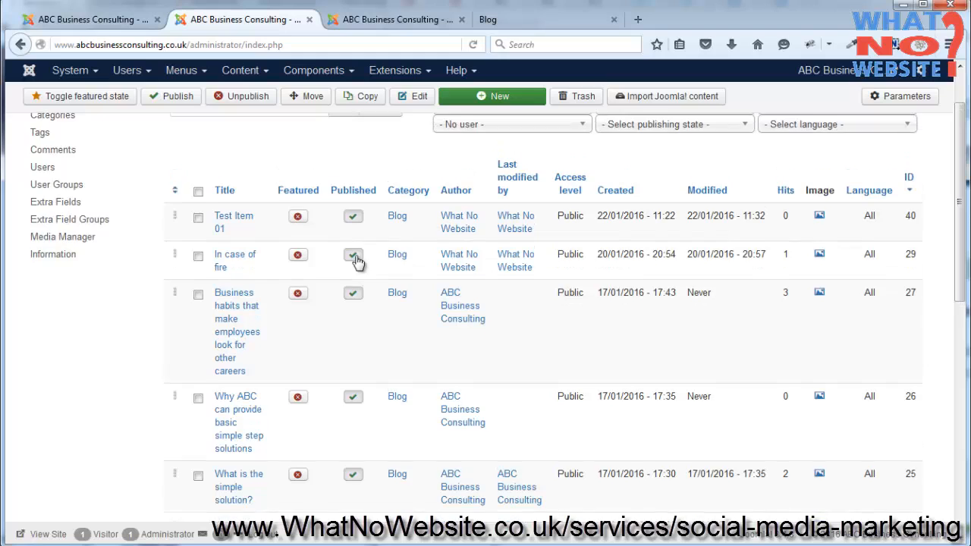
{"action": "scroll", "coordinate": [357, 262], "scroll_direction": "up", "scroll_amount": 2}
Load more posts on the public Blog page and examine the order in which the entries are shown
{"action": "left_click", "coordinate": [409, 22]}
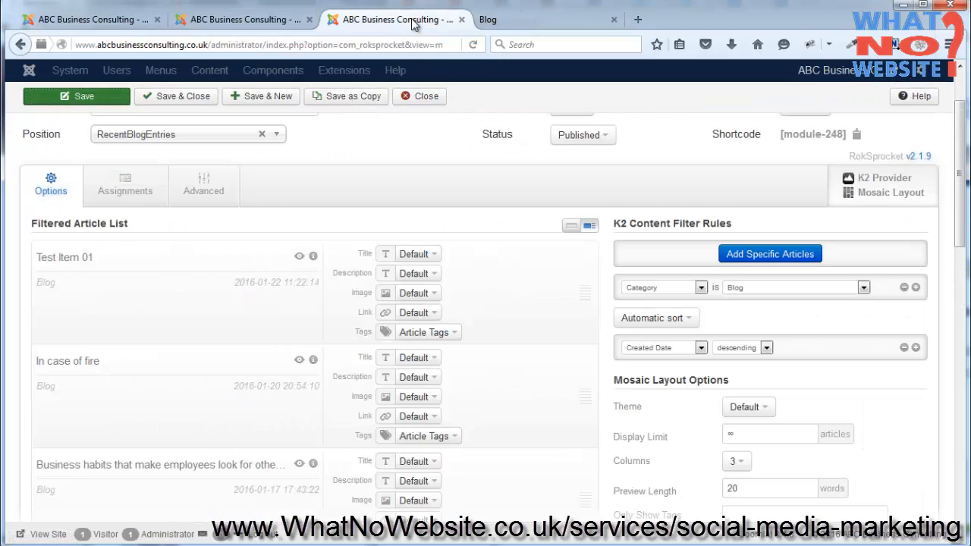
{"action": "left_click", "coordinate": [488, 19]}
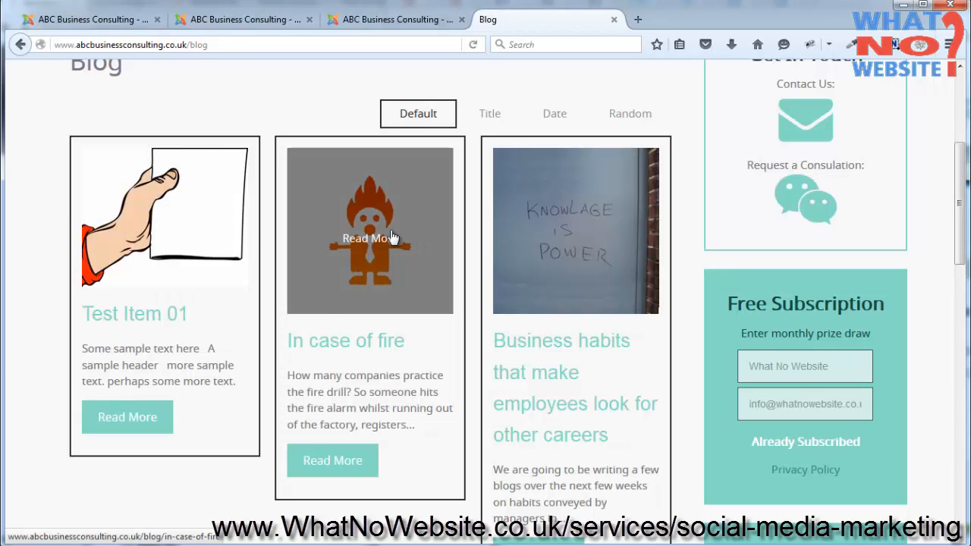
{"action": "mouse_move", "coordinate": [568, 230]}
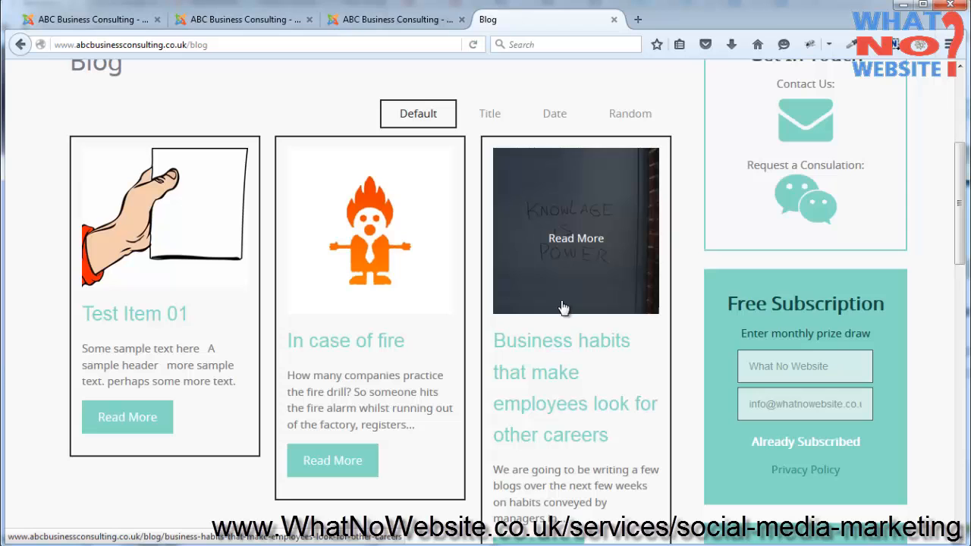
{"action": "scroll", "coordinate": [416, 252], "scroll_direction": "down", "scroll_amount": 4}
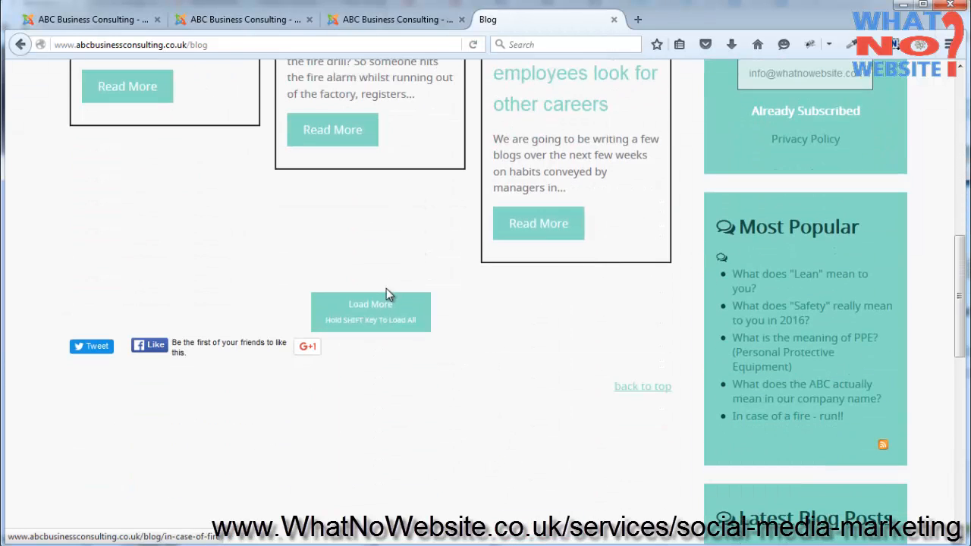
{"action": "left_click", "coordinate": [380, 307]}
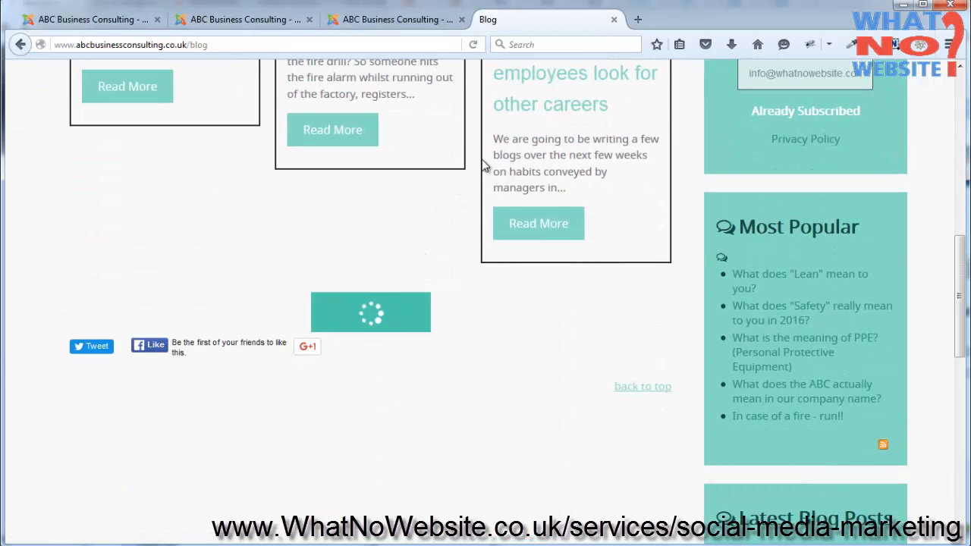
{"action": "scroll", "coordinate": [470, 172], "scroll_direction": "down", "scroll_amount": 4}
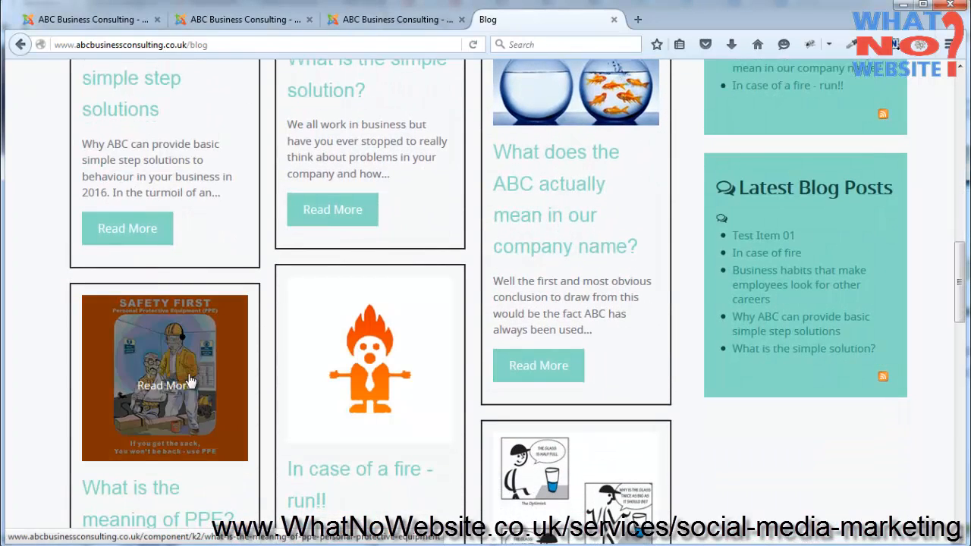
{"action": "scroll", "coordinate": [531, 373], "scroll_direction": "down", "scroll_amount": 5}
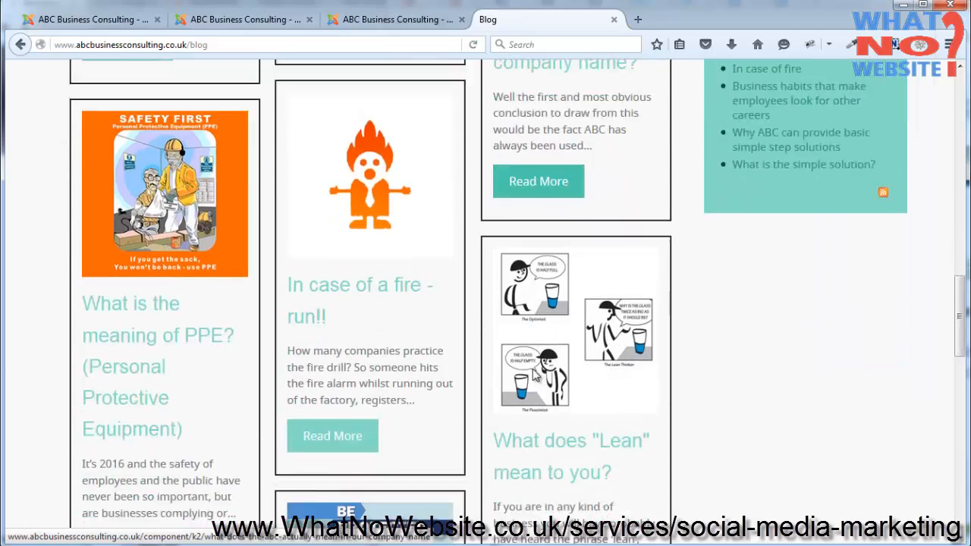
{"action": "scroll", "coordinate": [478, 298], "scroll_direction": "up", "scroll_amount": 10}
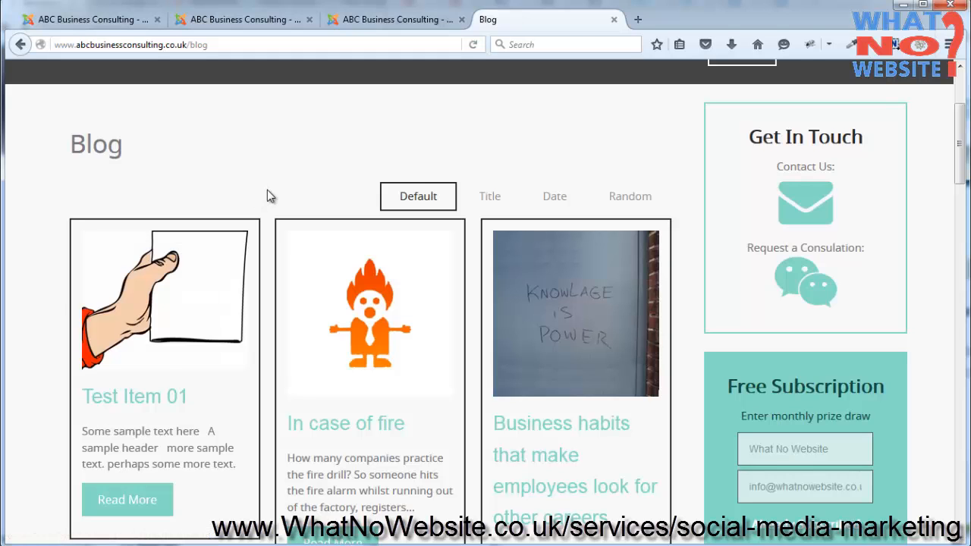
{"action": "scroll", "coordinate": [267, 196], "scroll_direction": "down", "scroll_amount": 1}
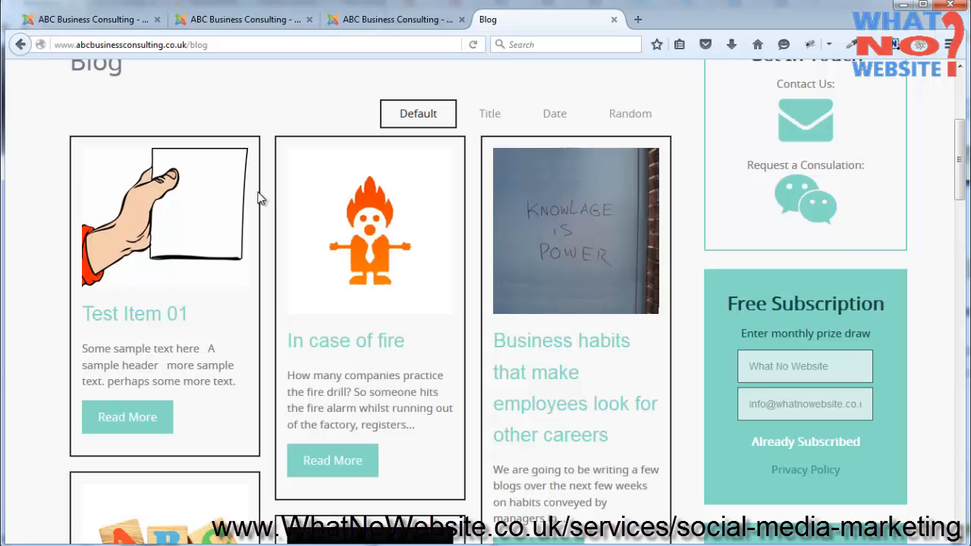
{"action": "mouse_move", "coordinate": [180, 235]}
{"action": "mouse_move", "coordinate": [374, 238]}
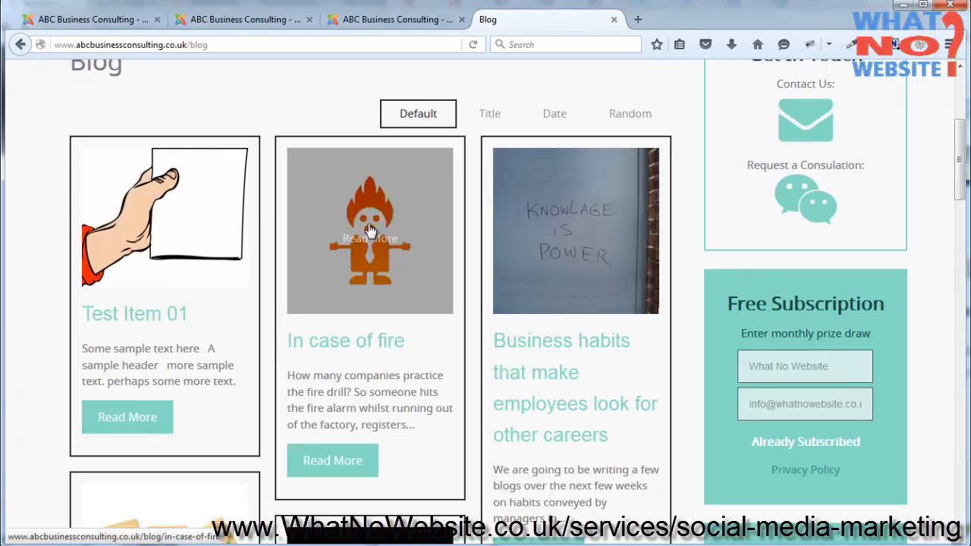
{"action": "mouse_move", "coordinate": [560, 223]}
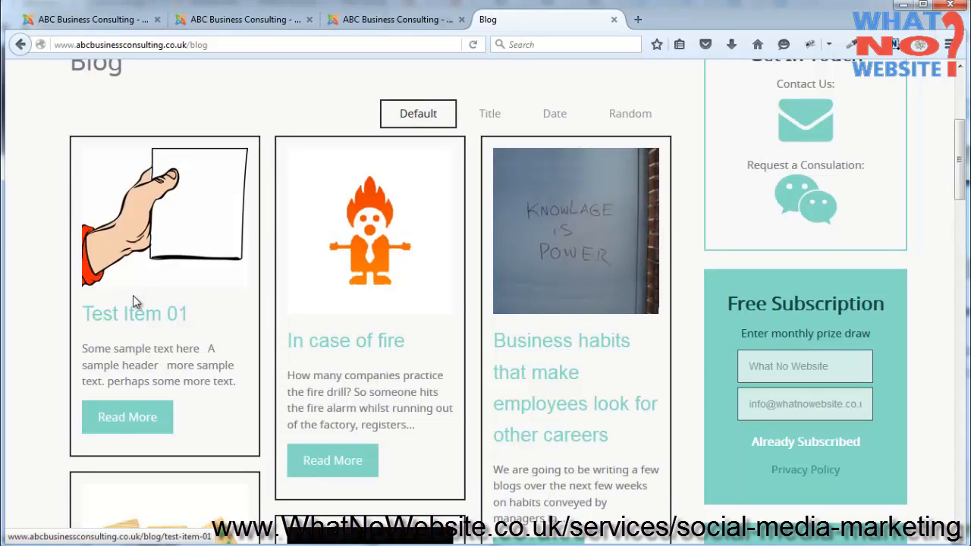
Open Test Item 01 from the K2 items list for editing and show its content as HTML source
{"action": "left_click", "coordinate": [238, 24]}
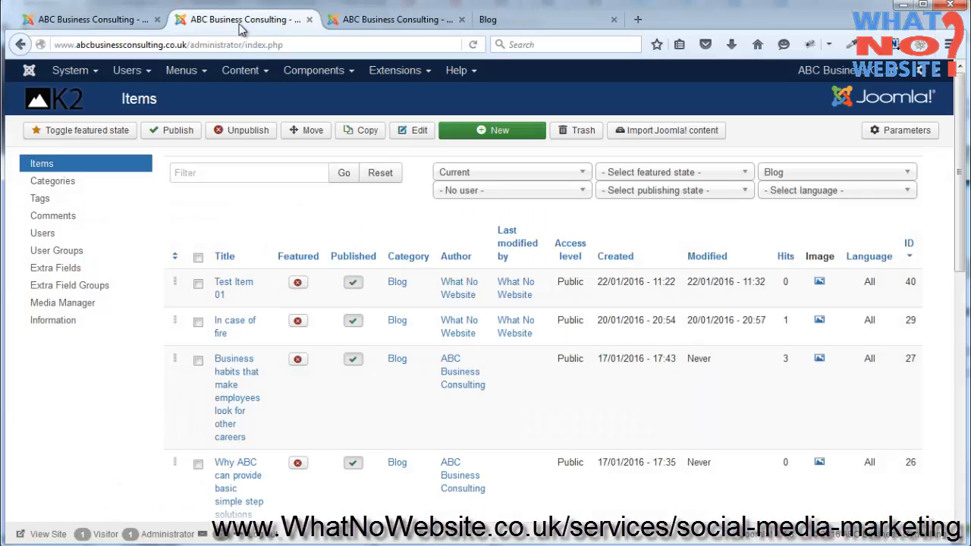
{"action": "left_click", "coordinate": [244, 290]}
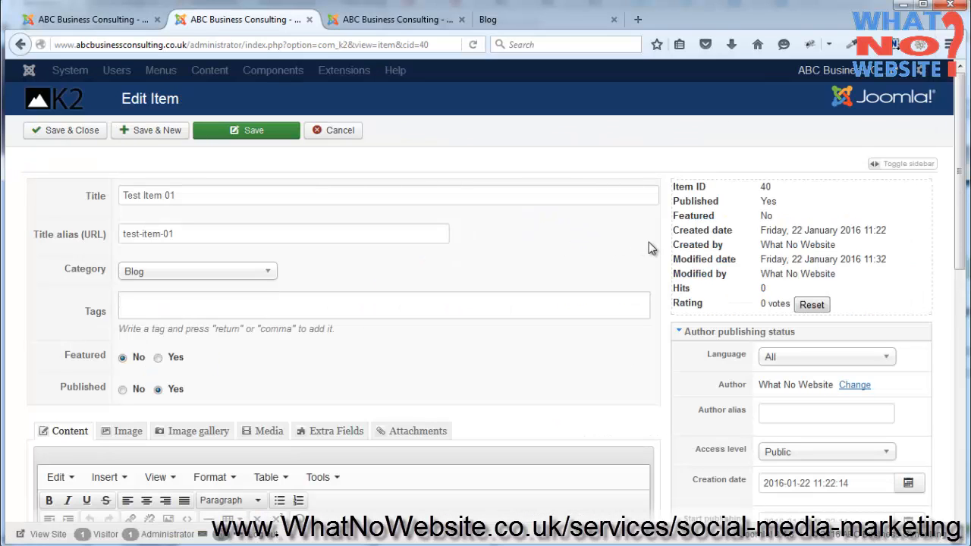
{"action": "scroll", "coordinate": [660, 250], "scroll_direction": "down", "scroll_amount": 5}
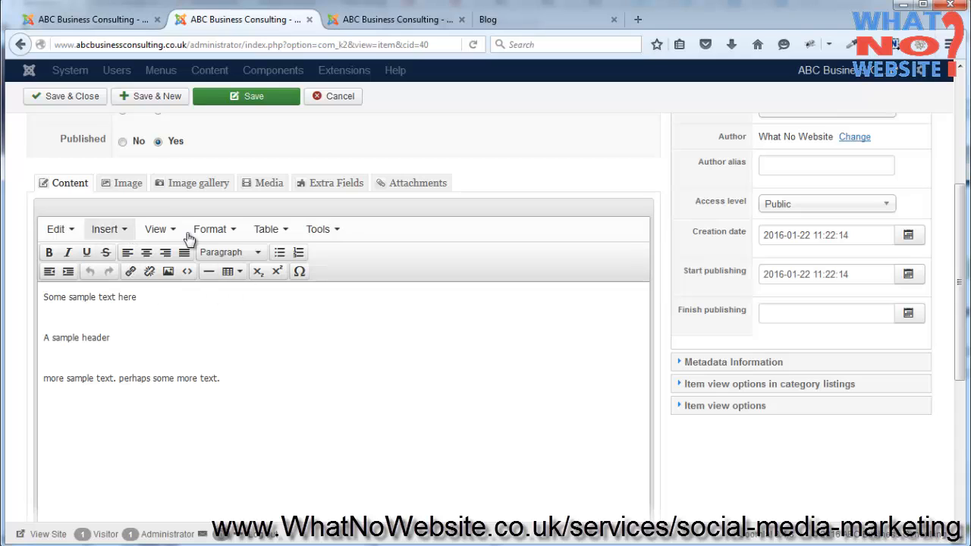
{"action": "scroll", "coordinate": [692, 192], "scroll_direction": "down", "scroll_amount": 10}
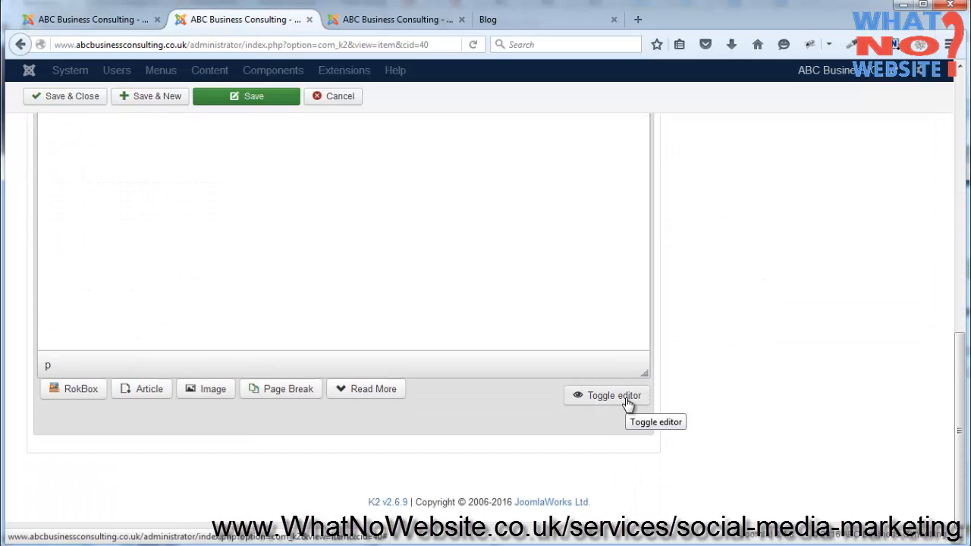
{"action": "left_click", "coordinate": [627, 402]}
{"action": "scroll", "coordinate": [683, 383], "scroll_direction": "up", "scroll_amount": 4}
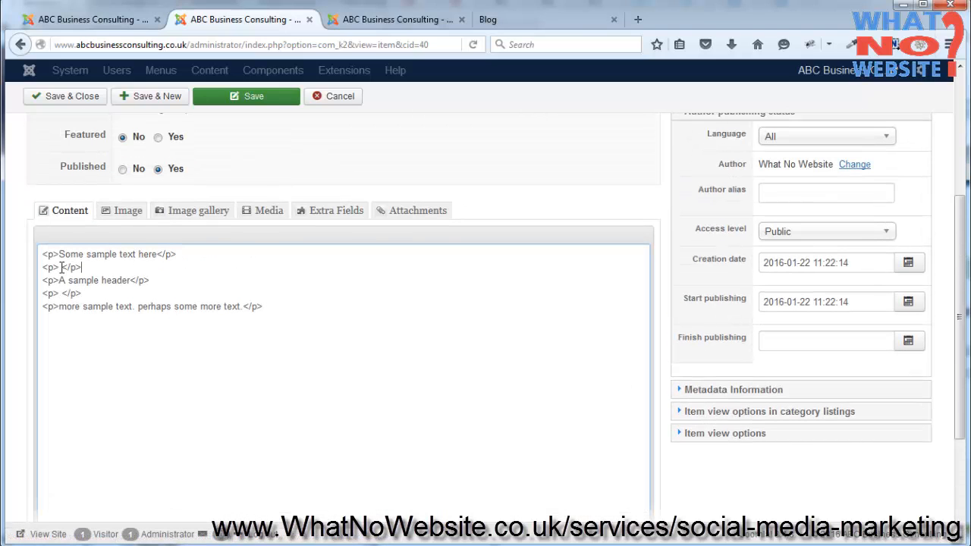
Delete the empty paragraphs above and below "A sample header" in the HTML source and save the item
{"action": "left_click_drag", "start_coordinate": [130, 267], "coordinate": [43, 267]}
{"action": "left_click", "coordinate": [50, 261]}
{"action": "left_click_drag", "start_coordinate": [90, 267], "coordinate": [61, 267]}
{"action": "key", "text": "Delete"}
{"action": "left_click_drag", "start_coordinate": [121, 295], "coordinate": [42, 293]}
{"action": "key", "text": "Delete"}
{"action": "scroll", "coordinate": [668, 255], "scroll_direction": "down", "scroll_amount": 4}
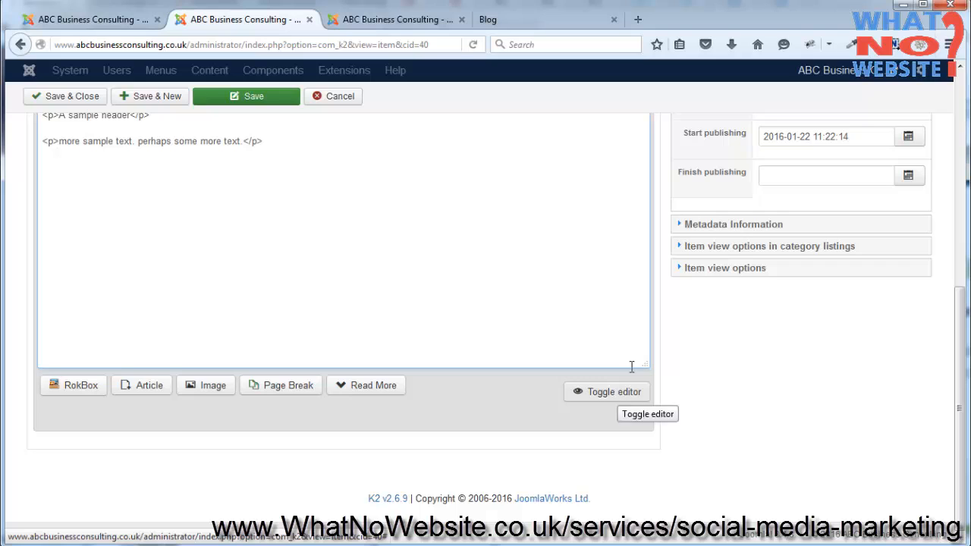
{"action": "scroll", "coordinate": [652, 333], "scroll_direction": "up", "scroll_amount": 9}
{"action": "left_click", "coordinate": [252, 97]}
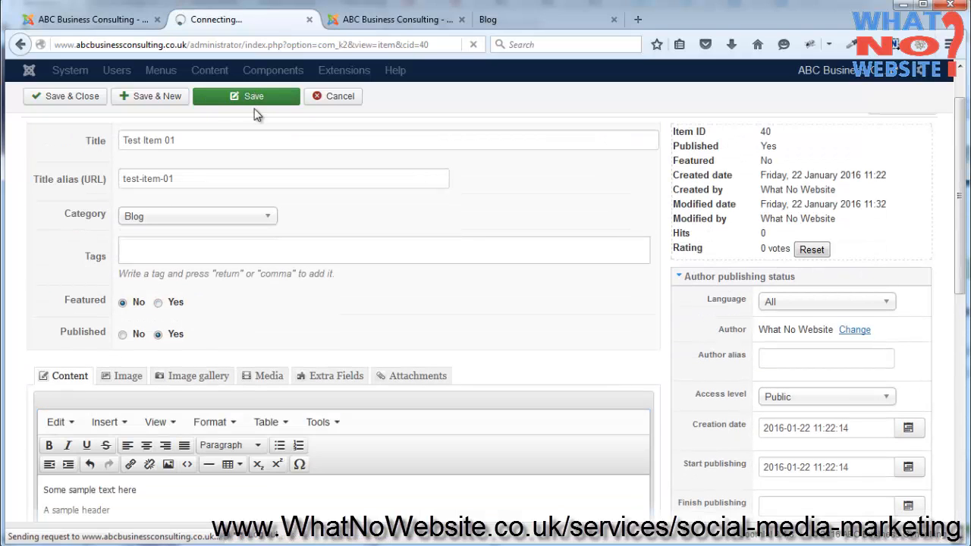
Open Test Item 01 from the public Blog page and check the spacing of its three text lines
{"action": "left_click", "coordinate": [510, 18]}
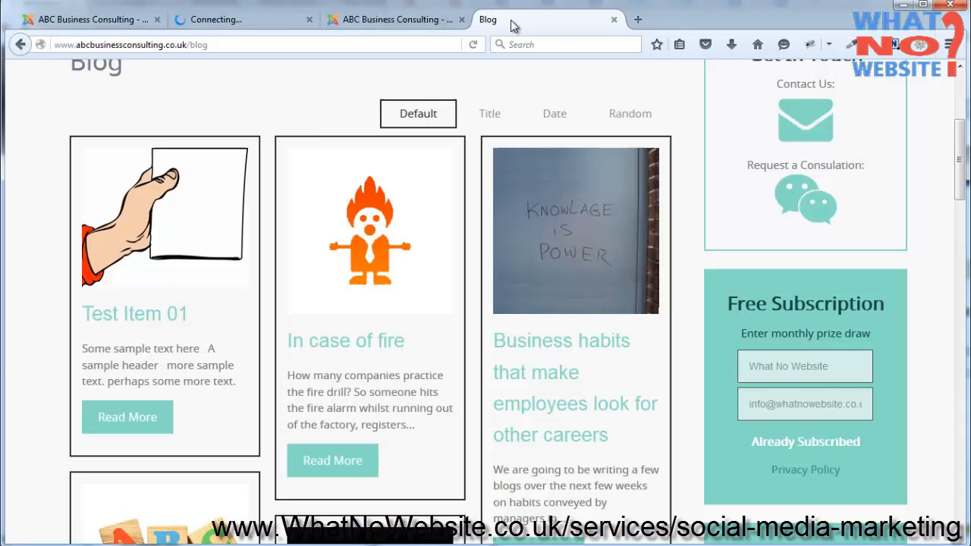
{"action": "left_click", "coordinate": [161, 314]}
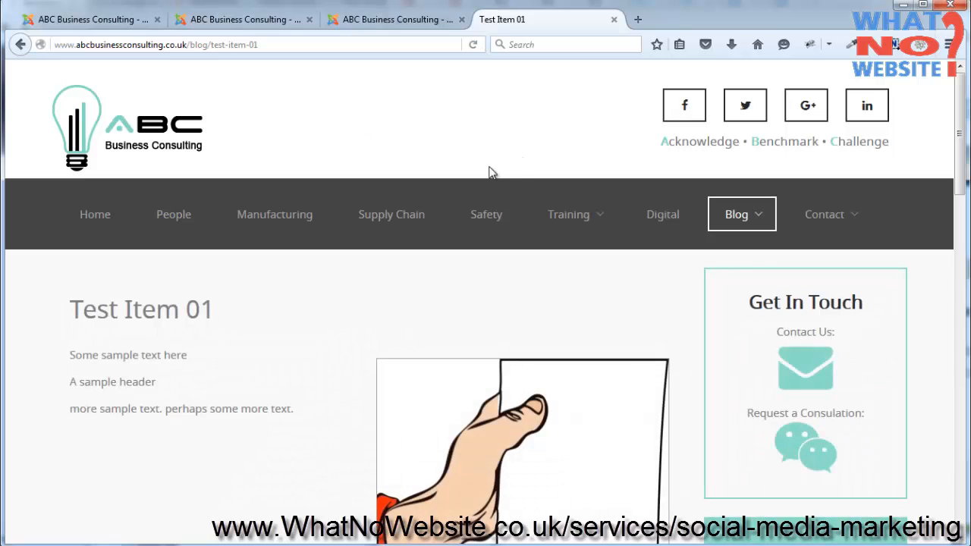
{"action": "left_click_drag", "start_coordinate": [76, 352], "coordinate": [304, 405]}
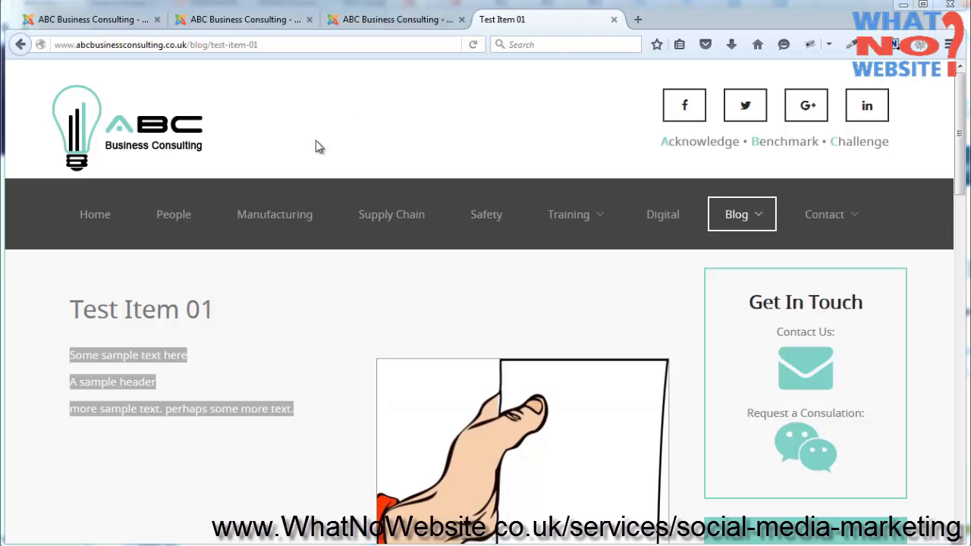
Return to the Test Item 01 editor in the administration and switch its content back to HTML source
{"action": "left_click", "coordinate": [261, 19]}
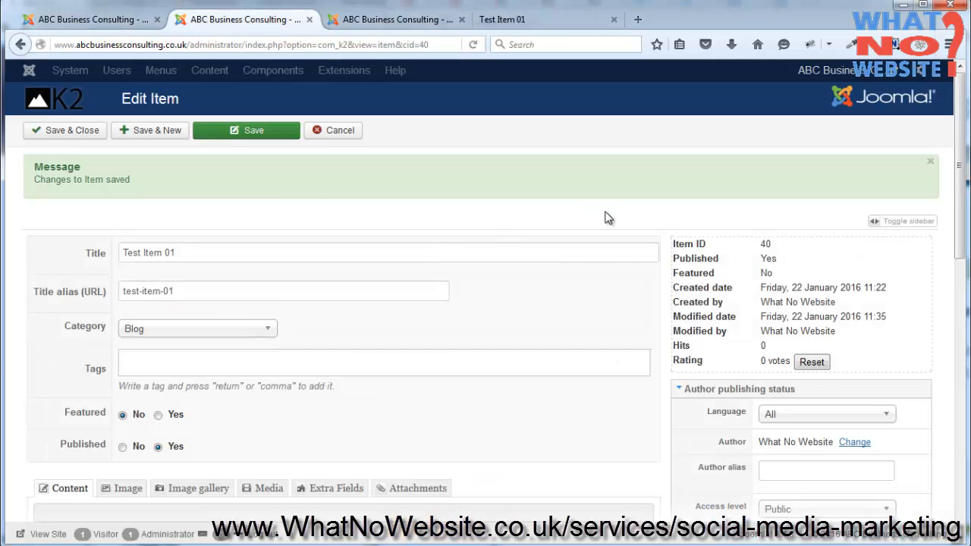
{"action": "scroll", "coordinate": [667, 222], "scroll_direction": "down", "scroll_amount": 3}
{"action": "scroll", "coordinate": [676, 223], "scroll_direction": "down", "scroll_amount": 5}
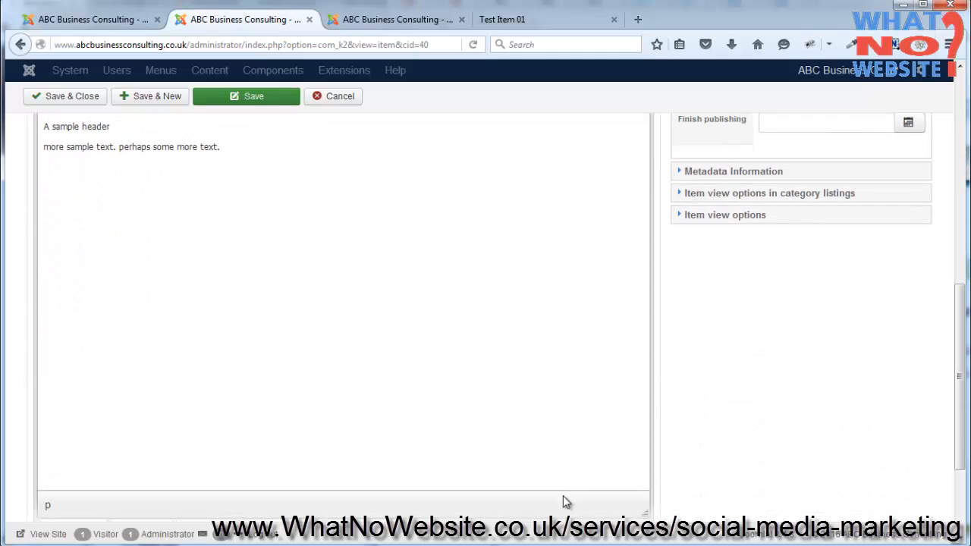
{"action": "scroll", "coordinate": [659, 455], "scroll_direction": "down", "scroll_amount": 1}
{"action": "left_click", "coordinate": [624, 461]}
{"action": "scroll", "coordinate": [652, 431], "scroll_direction": "up", "scroll_amount": 3}
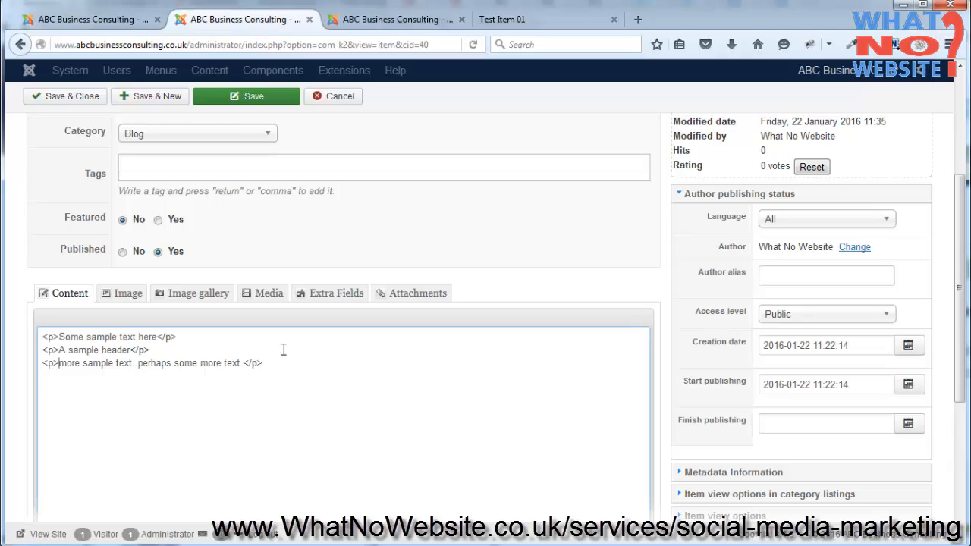
Add class="DisplayBoxImages" to the opening tag of the "more sample text" paragraph and save the item
{"action": "type", "text": "class="}
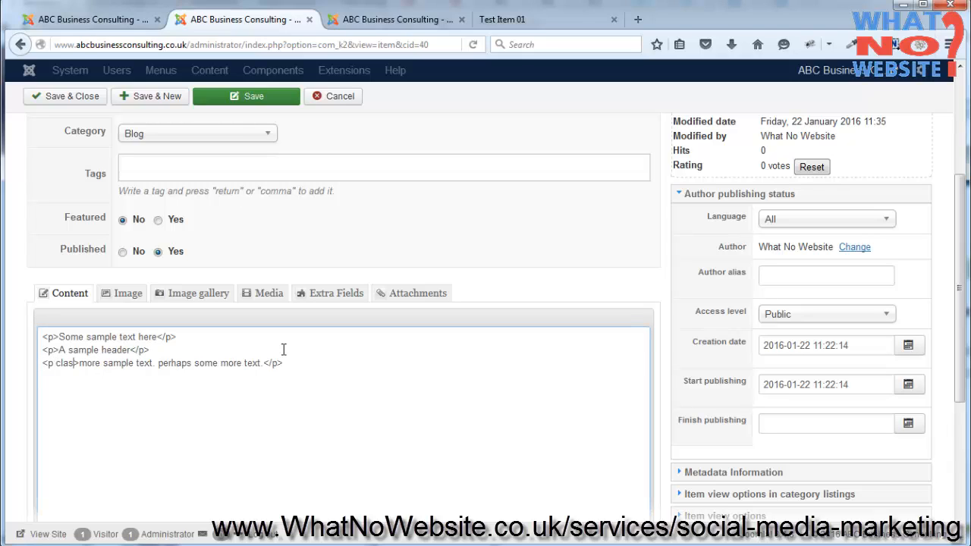
{"action": "type", "text": "\"DisplayB"}
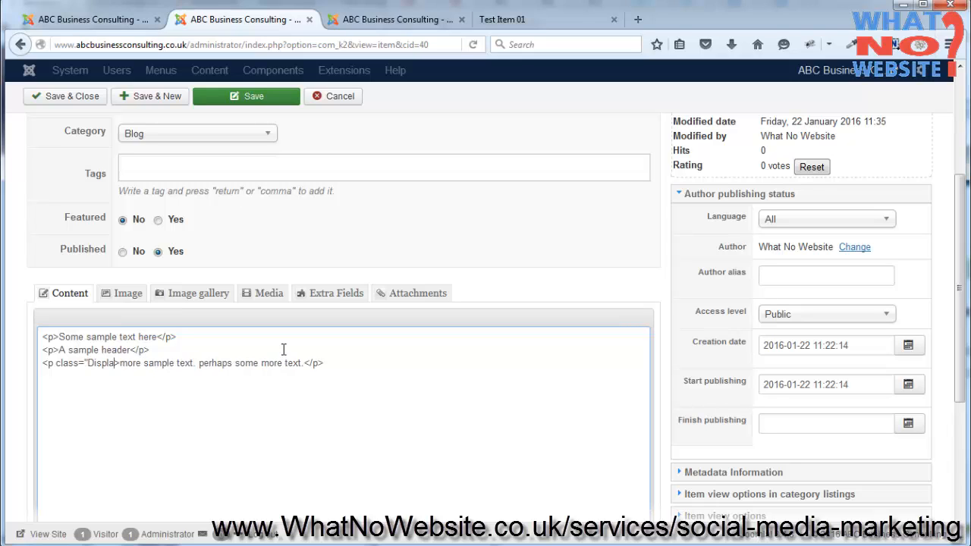
{"action": "type", "text": "oxImages"}
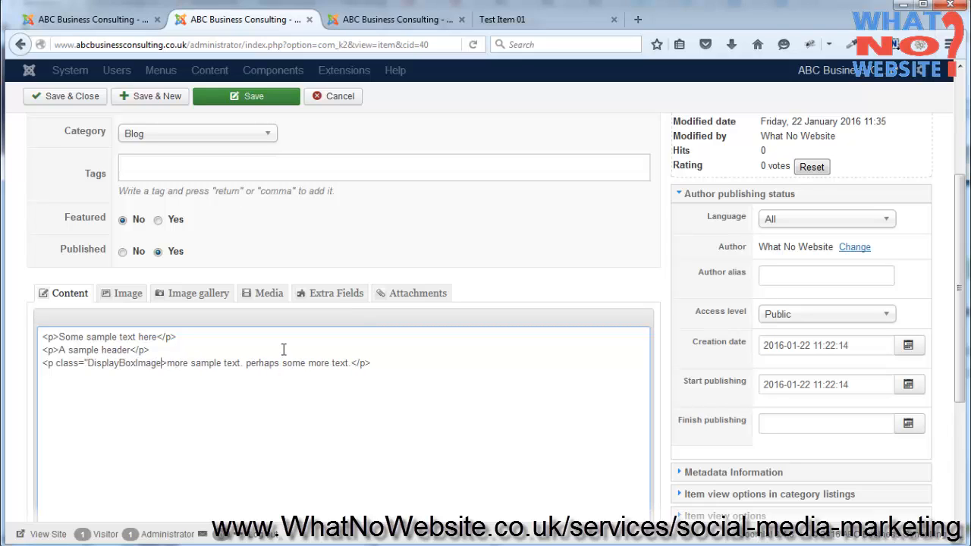
{"action": "type", "text": "\""}
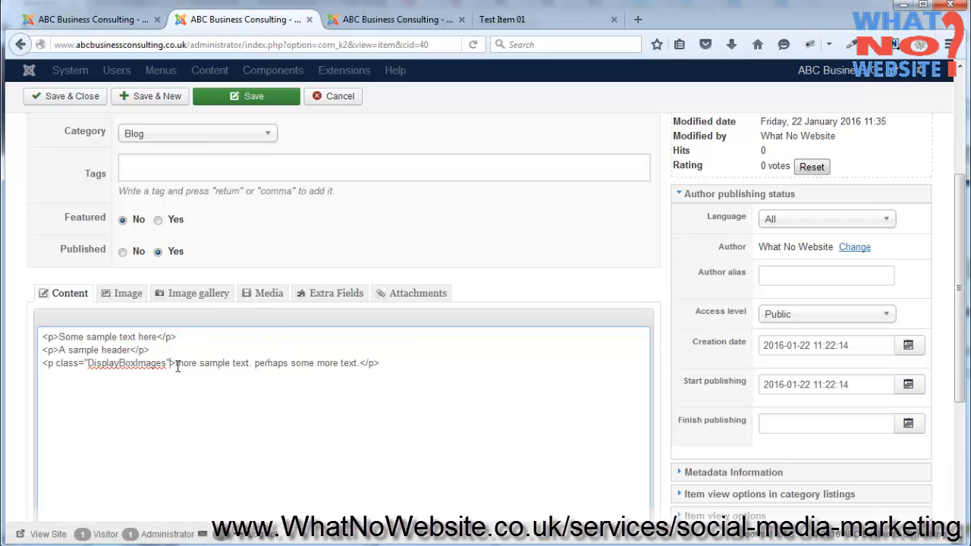
{"action": "left_click_drag", "start_coordinate": [176, 364], "coordinate": [36, 364]}
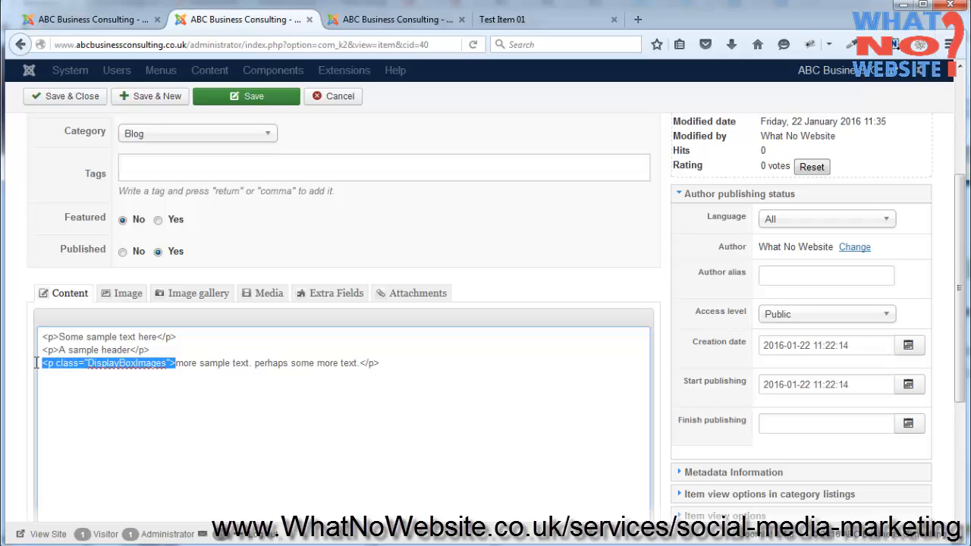
{"action": "left_click", "coordinate": [177, 364]}
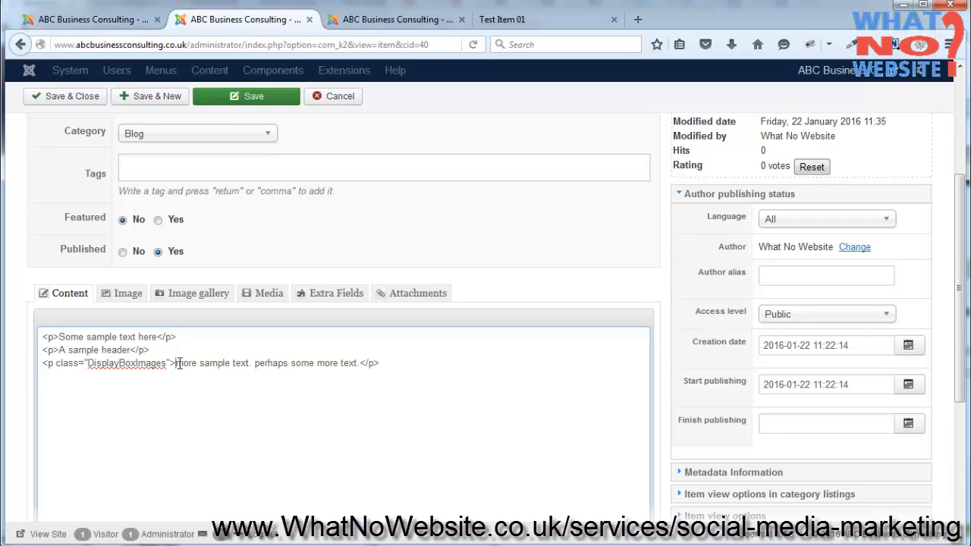
{"action": "left_click_drag", "start_coordinate": [177, 364], "coordinate": [359, 364]}
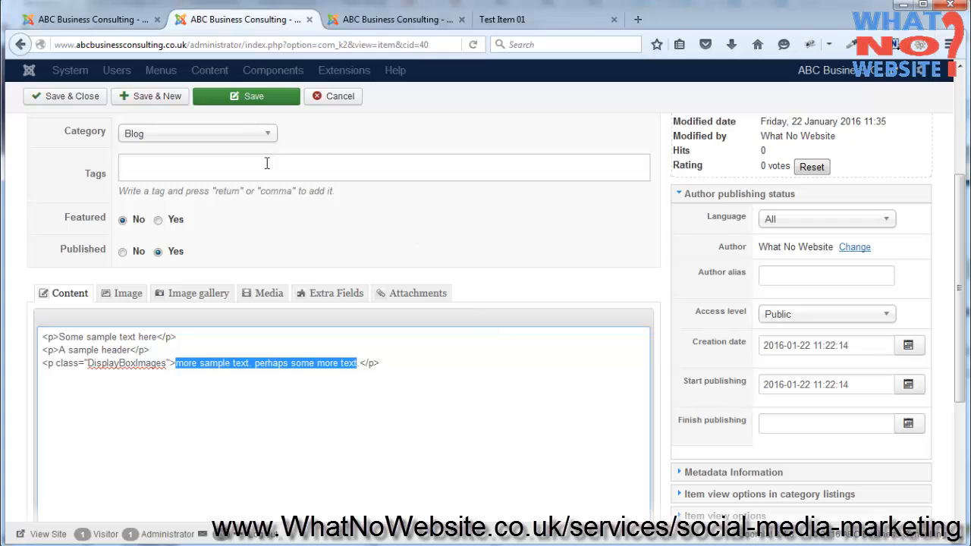
{"action": "left_click", "coordinate": [234, 100]}
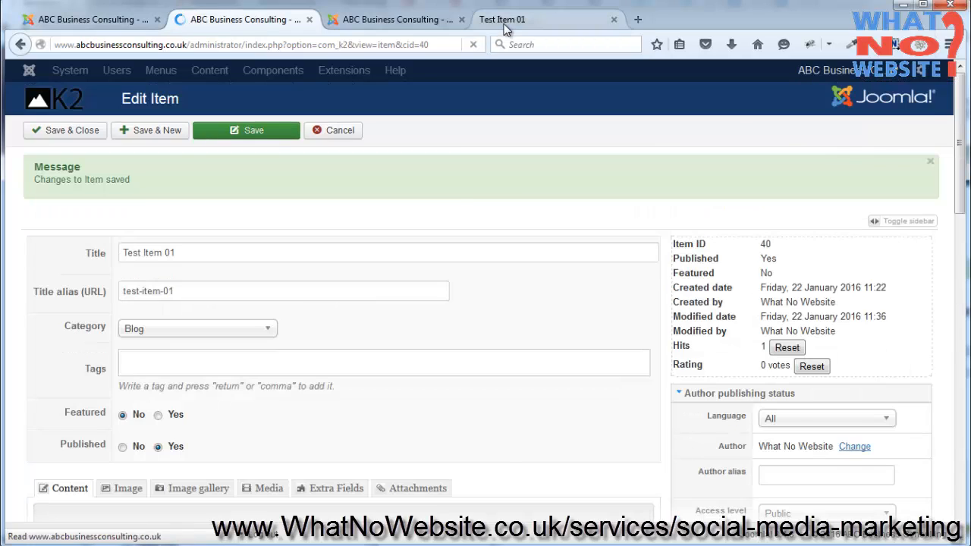
Reload the public Test Item 01 page to check the last paragraph's styling, and view the home page's About section
{"action": "left_click", "coordinate": [503, 28]}
{"action": "left_click", "coordinate": [486, 287]}
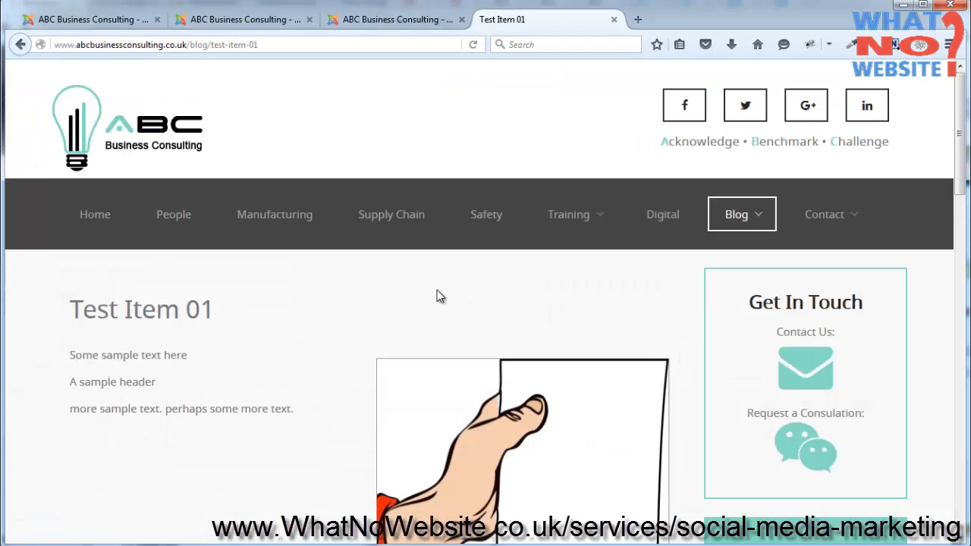
{"action": "key", "text": "F5"}
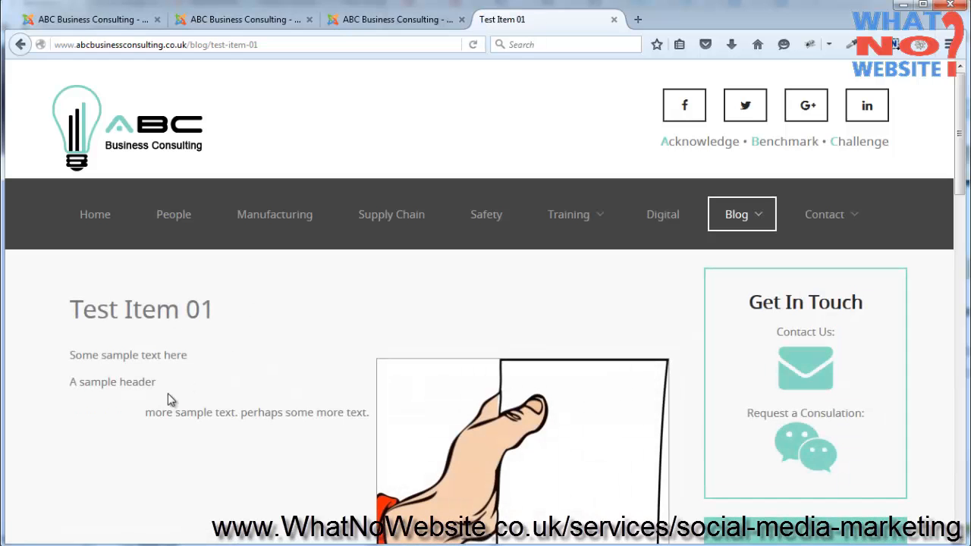
{"action": "left_click_drag", "start_coordinate": [146, 410], "coordinate": [372, 417]}
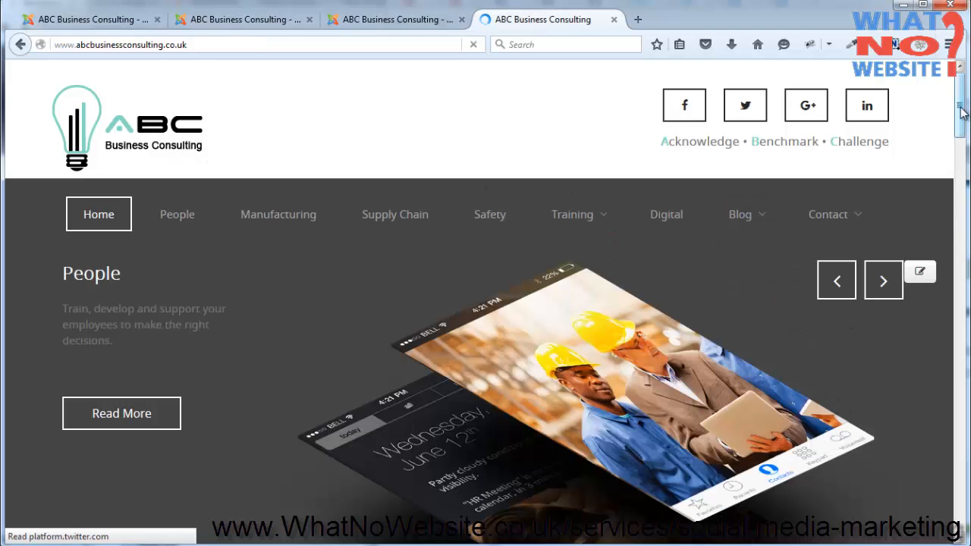
{"action": "scroll", "coordinate": [796, 233], "scroll_direction": "down", "scroll_amount": 6}
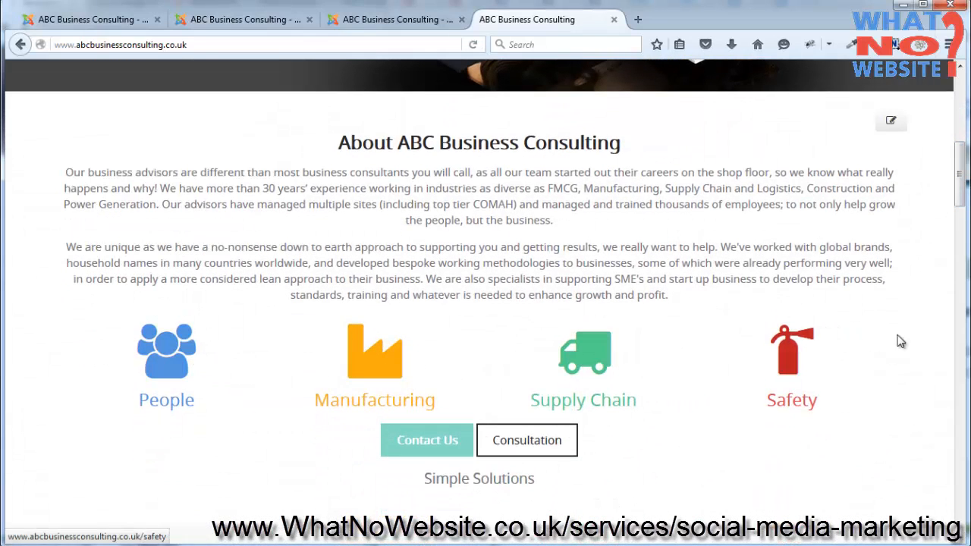
Go back to the item editor, show the HTML source again and examine the last paragraph's class attribute
{"action": "left_click", "coordinate": [255, 23]}
{"action": "scroll", "coordinate": [657, 210], "scroll_direction": "down", "scroll_amount": 5}
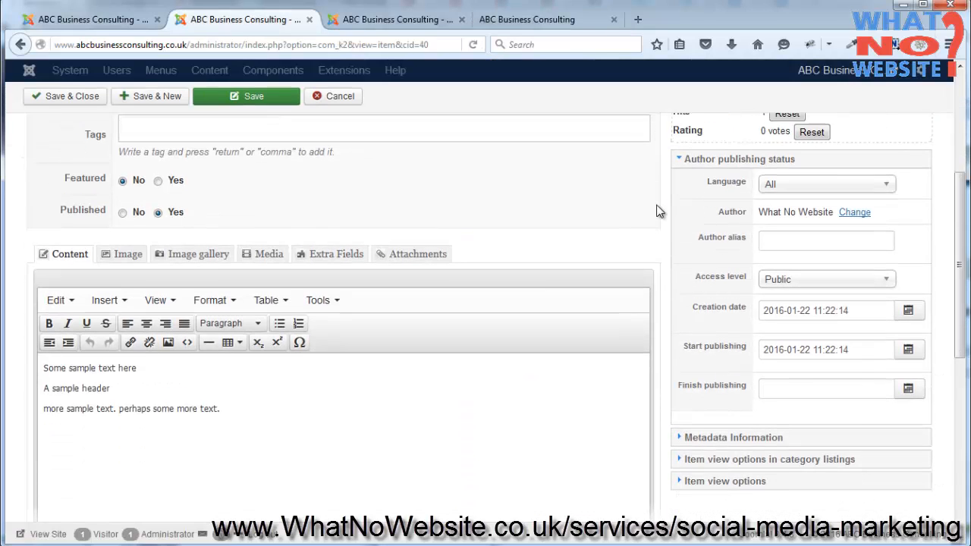
{"action": "key", "text": "ctrl+a"}
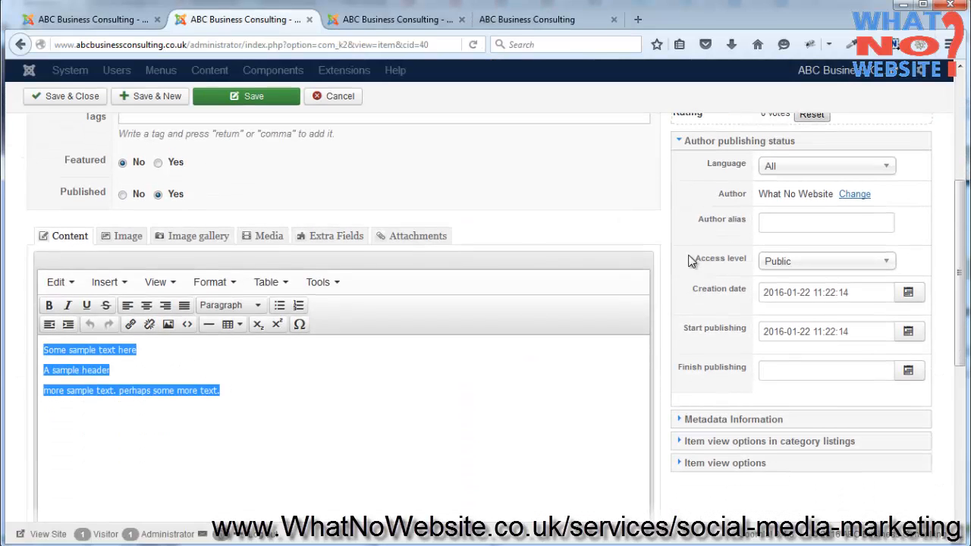
{"action": "scroll", "coordinate": [657, 332], "scroll_direction": "down", "scroll_amount": 6}
{"action": "left_click", "coordinate": [613, 452]}
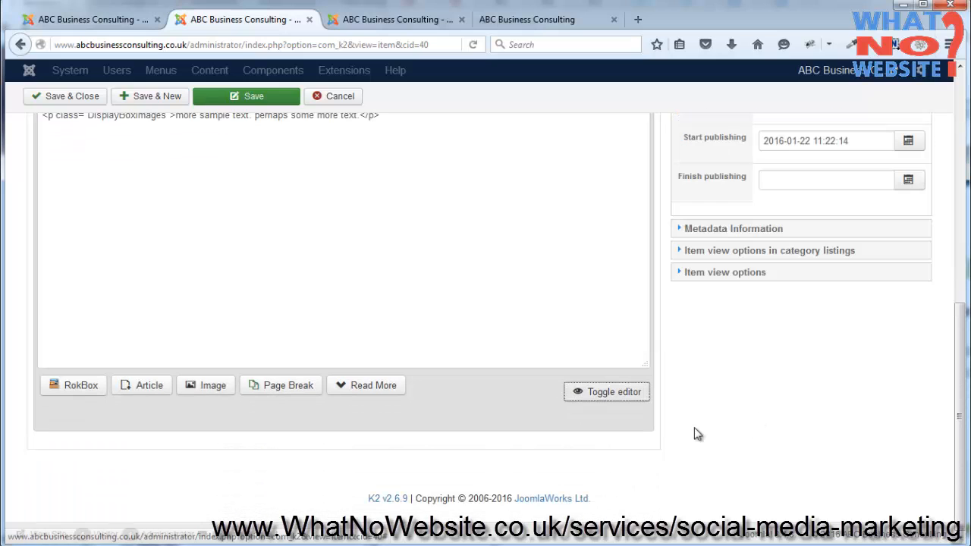
{"action": "scroll", "coordinate": [718, 412], "scroll_direction": "up", "scroll_amount": 3}
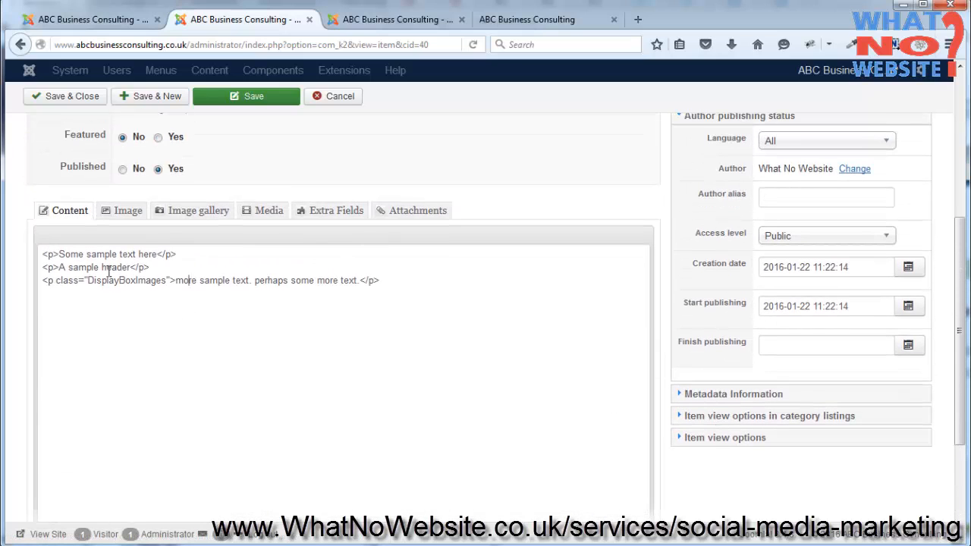
{"action": "left_click_drag", "start_coordinate": [109, 272], "coordinate": [152, 280]}
{"action": "left_click", "coordinate": [109, 281]}
{"action": "double_click", "coordinate": [108, 280]}
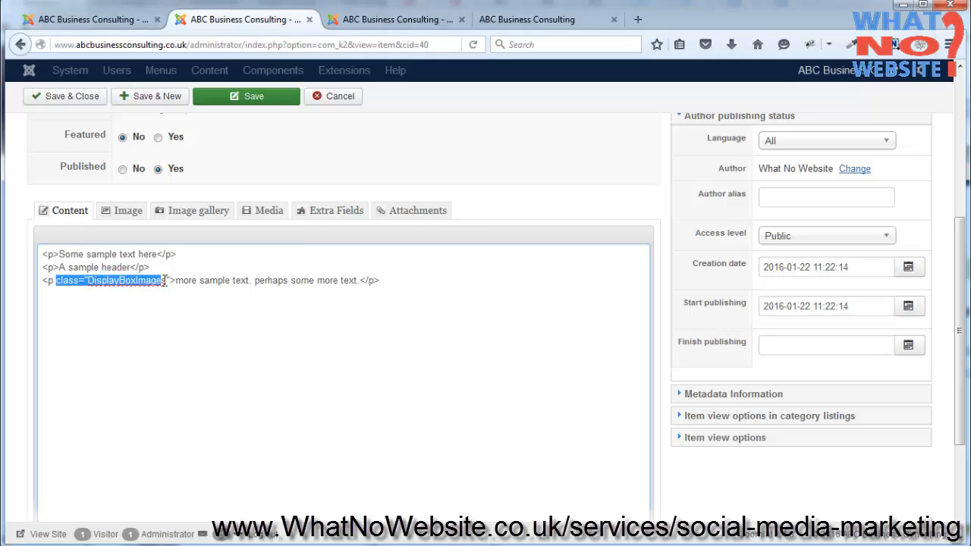
{"action": "left_click", "coordinate": [483, 168]}
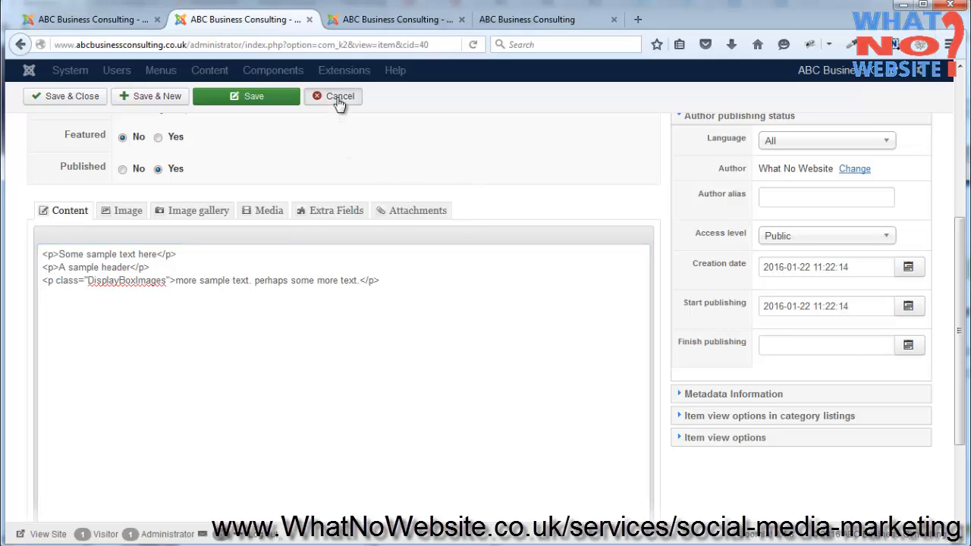
Restore the visual editor for the item's content and close Test Item 01 without saving
{"action": "triple_click", "coordinate": [552, 159]}
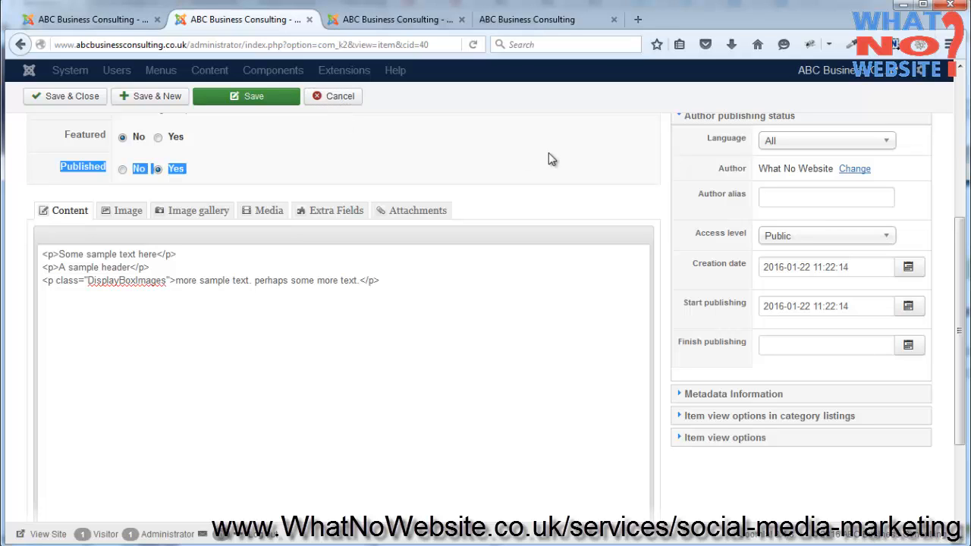
{"action": "scroll", "coordinate": [700, 322], "scroll_direction": "down", "scroll_amount": 4}
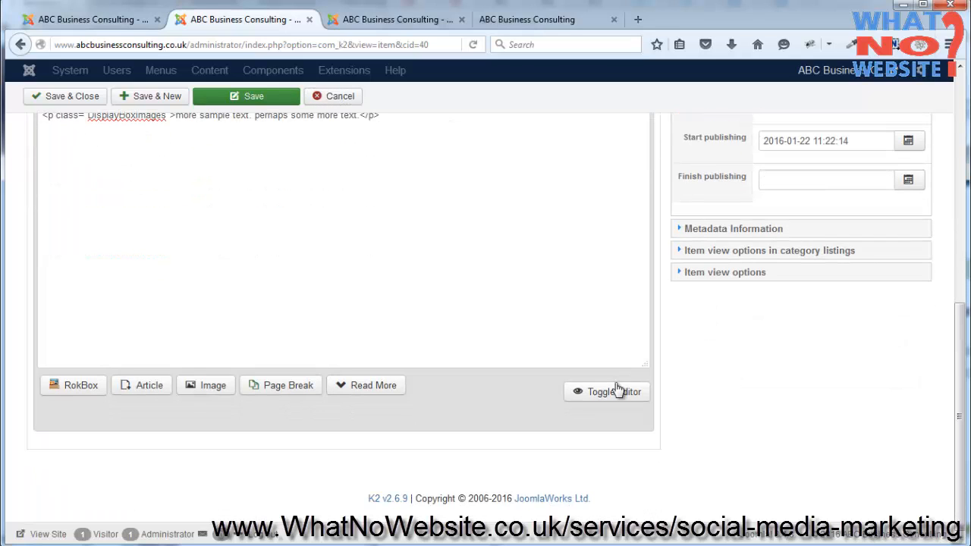
{"action": "left_click", "coordinate": [614, 392]}
{"action": "scroll", "coordinate": [667, 356], "scroll_direction": "up", "scroll_amount": 4}
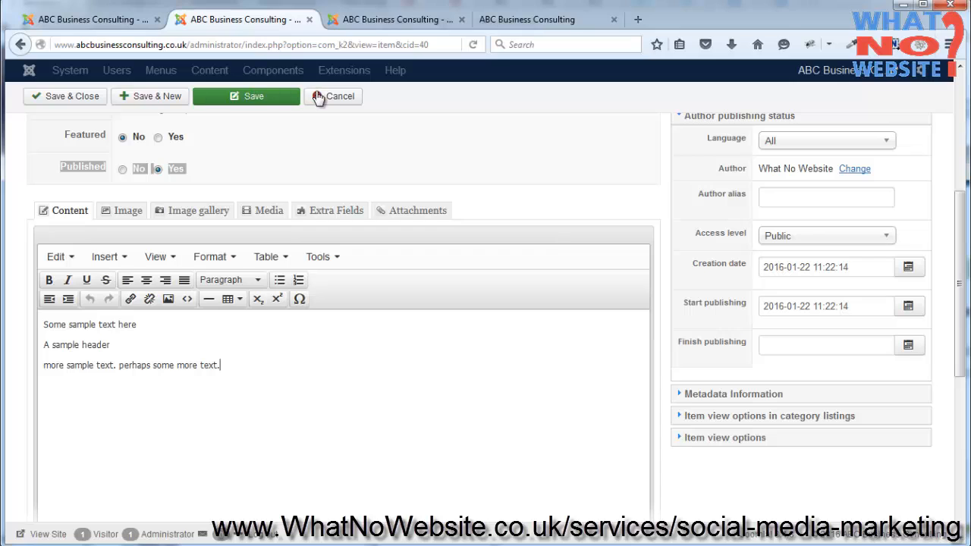
{"action": "left_click", "coordinate": [339, 95]}
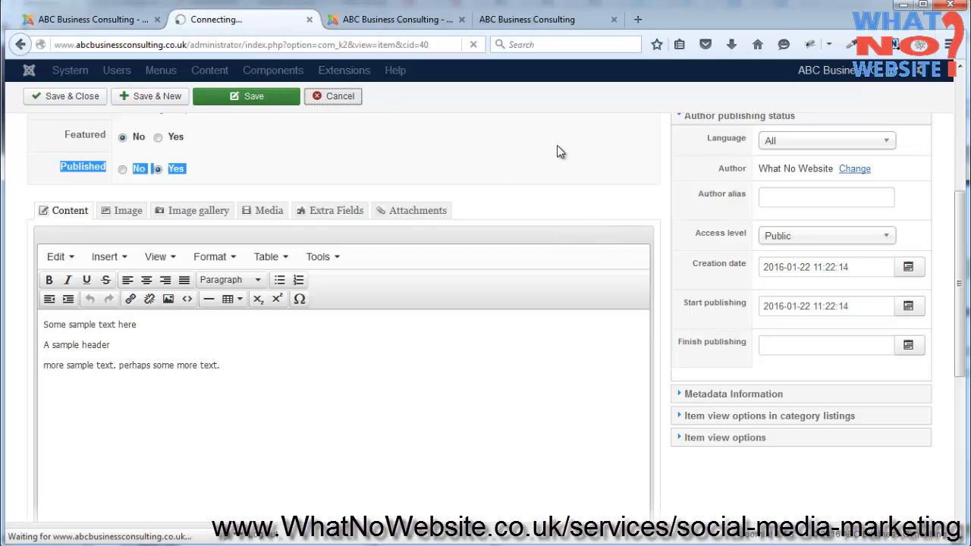
Return to the What No Website user profile and try to save and close it with CodeMirror as its editor
{"action": "left_click", "coordinate": [109, 23]}
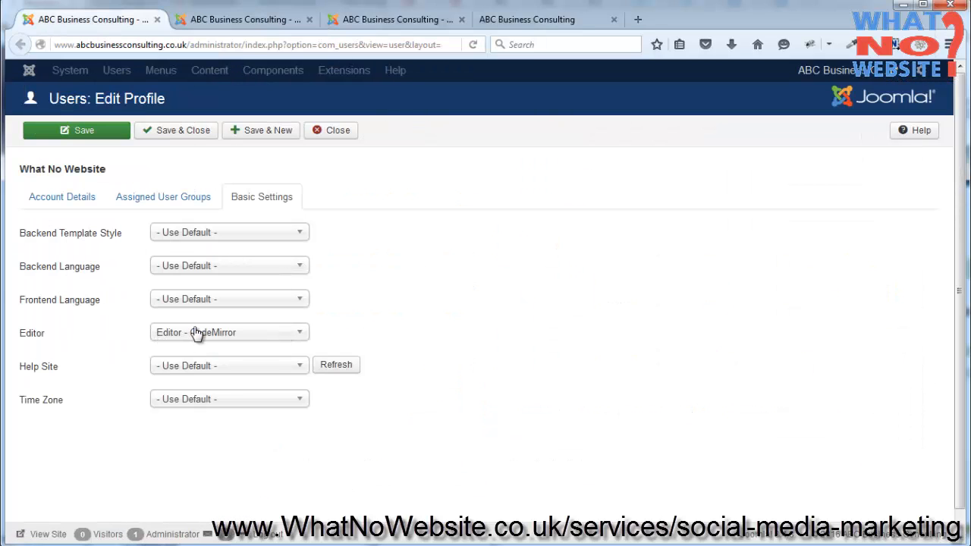
{"action": "left_click", "coordinate": [267, 21]}
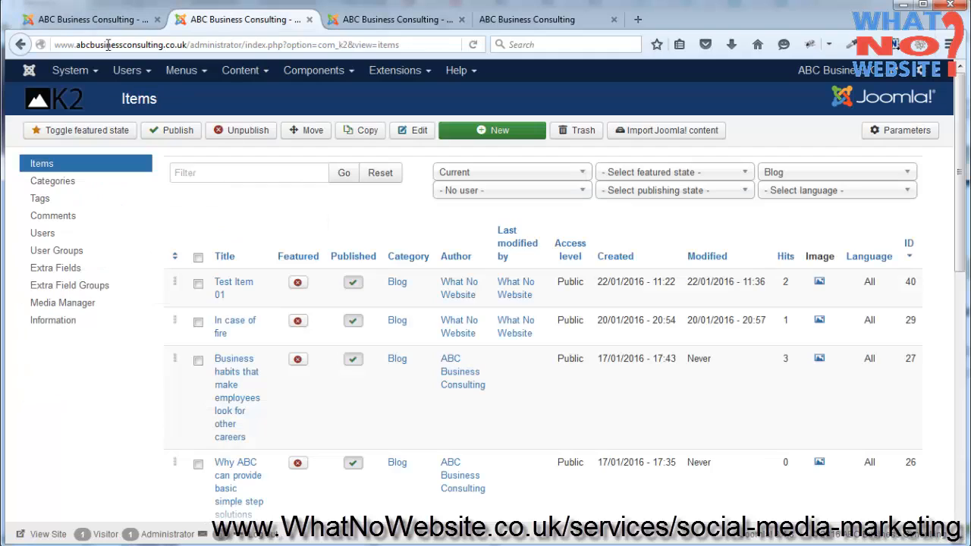
{"action": "left_click", "coordinate": [125, 70]}
{"action": "mouse_move", "coordinate": [130, 96]}
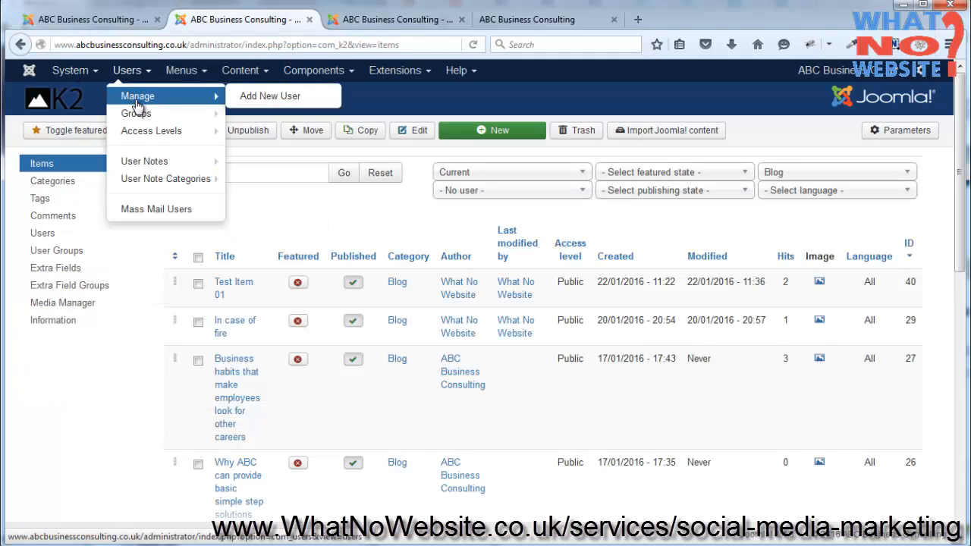
{"action": "left_click", "coordinate": [87, 19]}
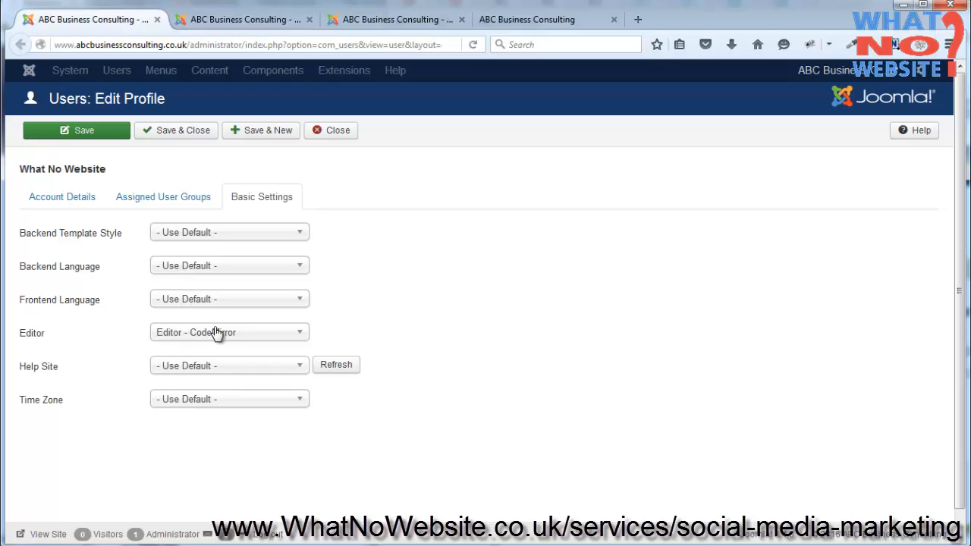
{"action": "left_click", "coordinate": [185, 130]}
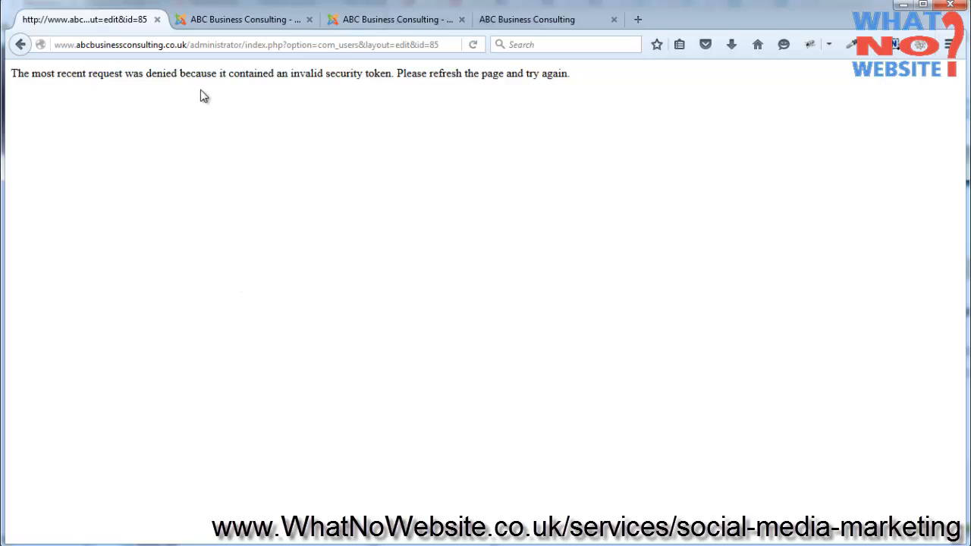
Reload the Users list, open the What No Website profile and fill in the Confirm Password field with the account password
{"action": "left_click", "coordinate": [240, 46]}
{"action": "key", "text": "Return"}
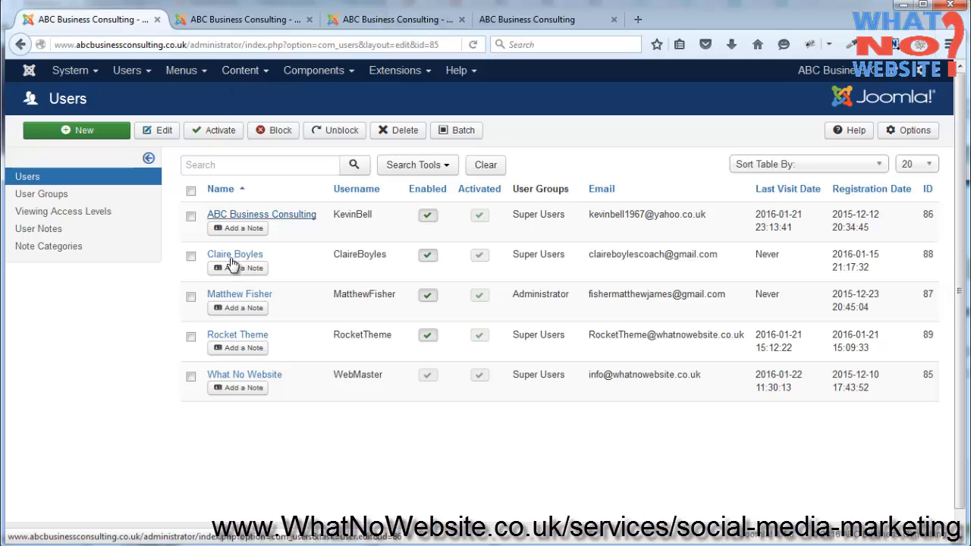
{"action": "left_click", "coordinate": [246, 374]}
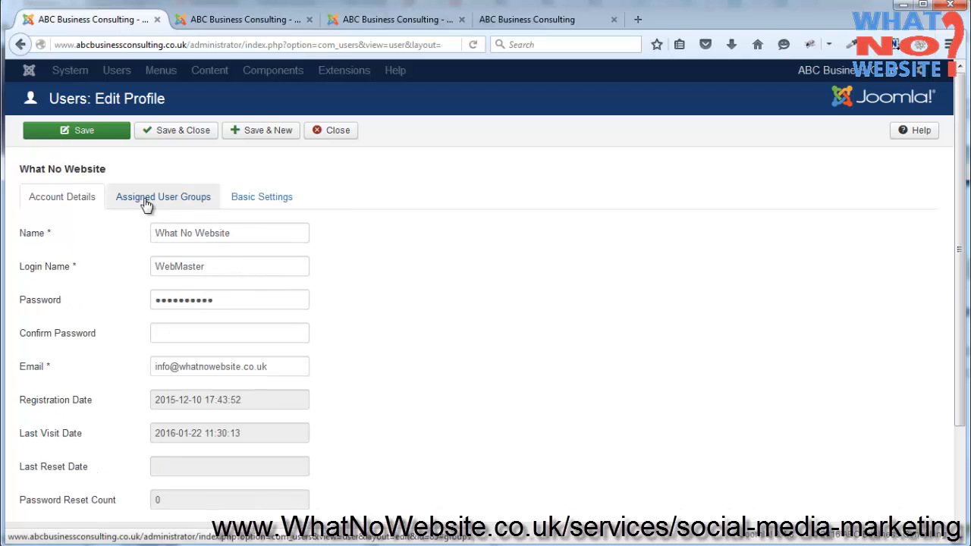
{"action": "left_click", "coordinate": [239, 335]}
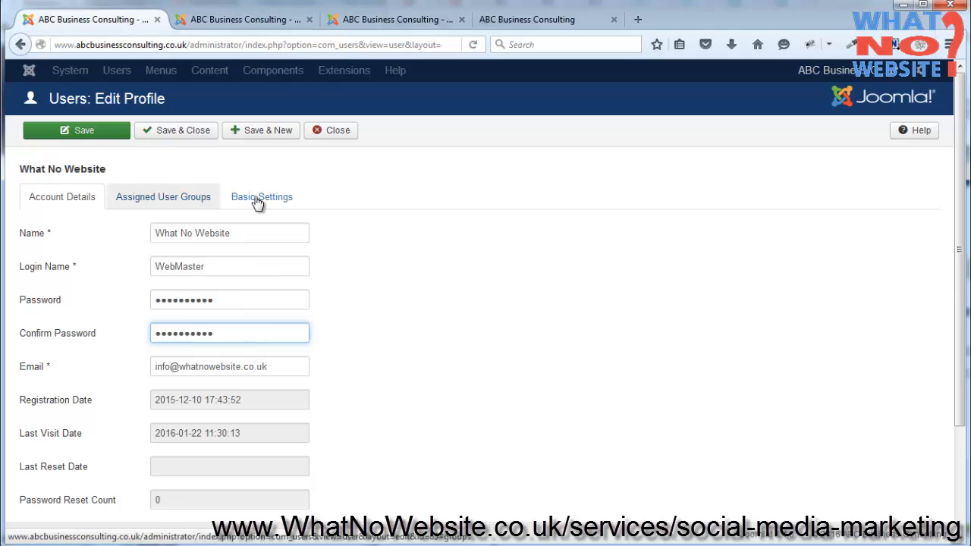
Set the profile's Editor basic setting to Editor - CodeMirror, and save and close the profile
{"action": "left_click", "coordinate": [258, 199]}
{"action": "left_click", "coordinate": [238, 337]}
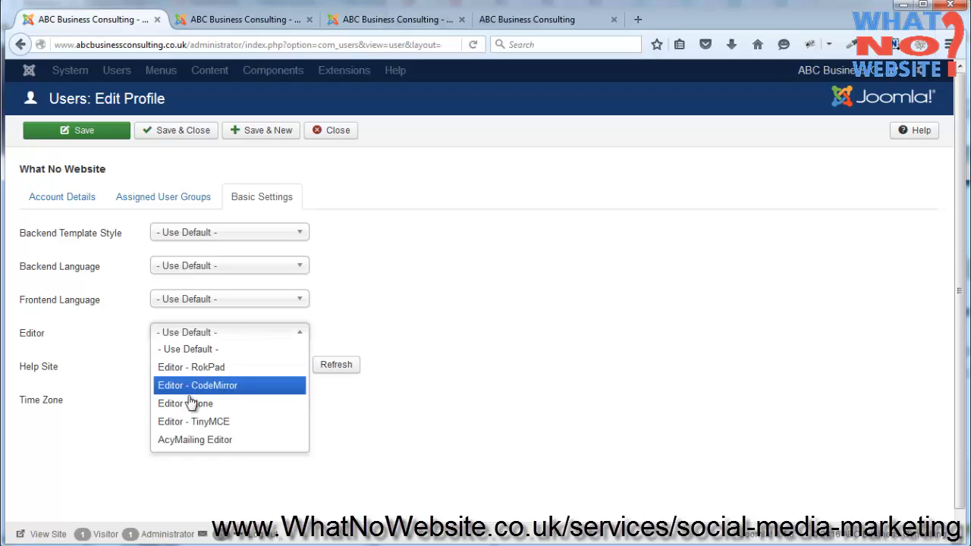
{"action": "left_click", "coordinate": [225, 395]}
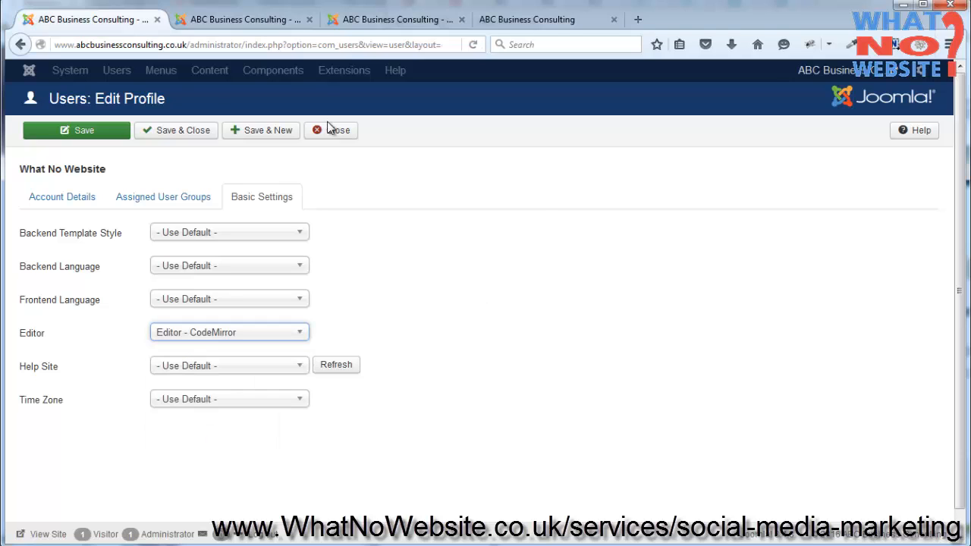
{"action": "left_click", "coordinate": [199, 130]}
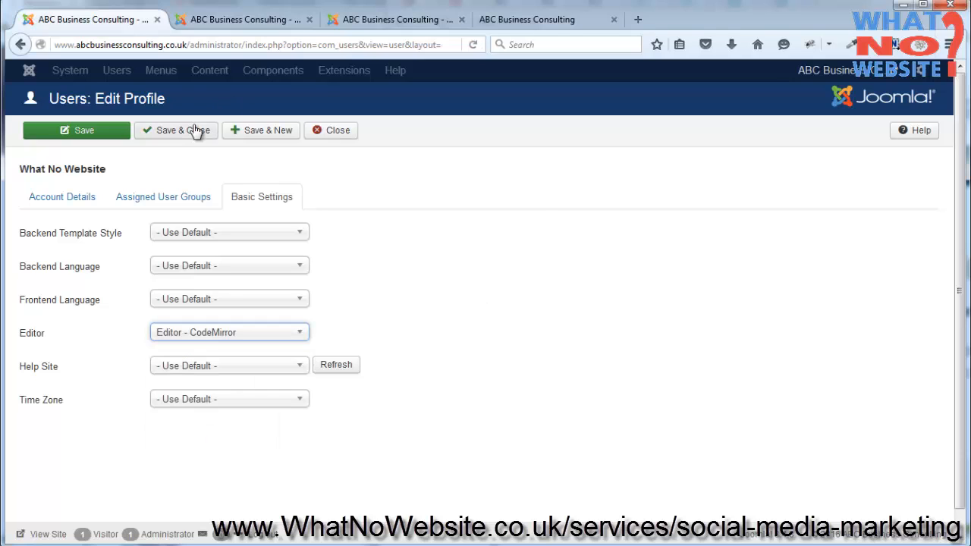
Reopen Test Item 01 from the K2 items list and examine its HTML code in the content editor
{"action": "left_click", "coordinate": [245, 23]}
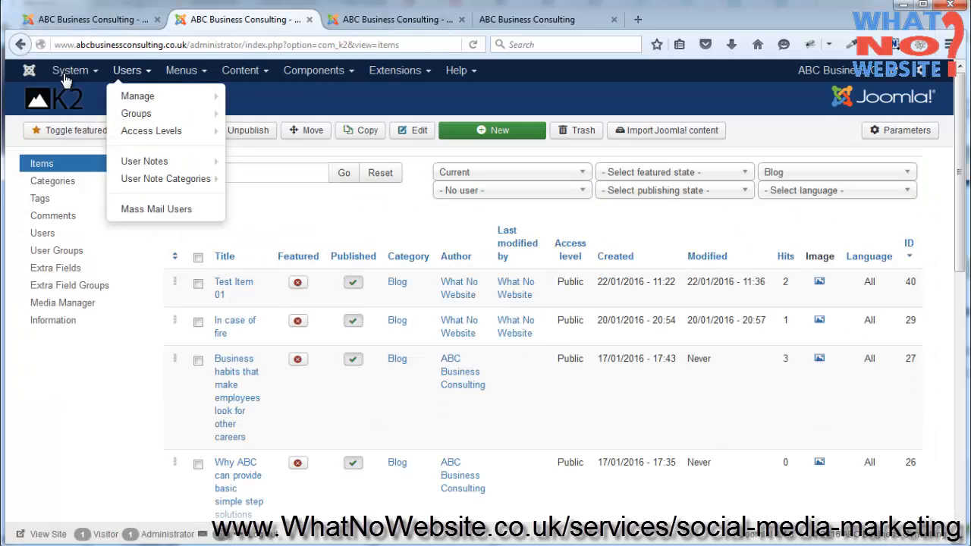
{"action": "left_click", "coordinate": [237, 289]}
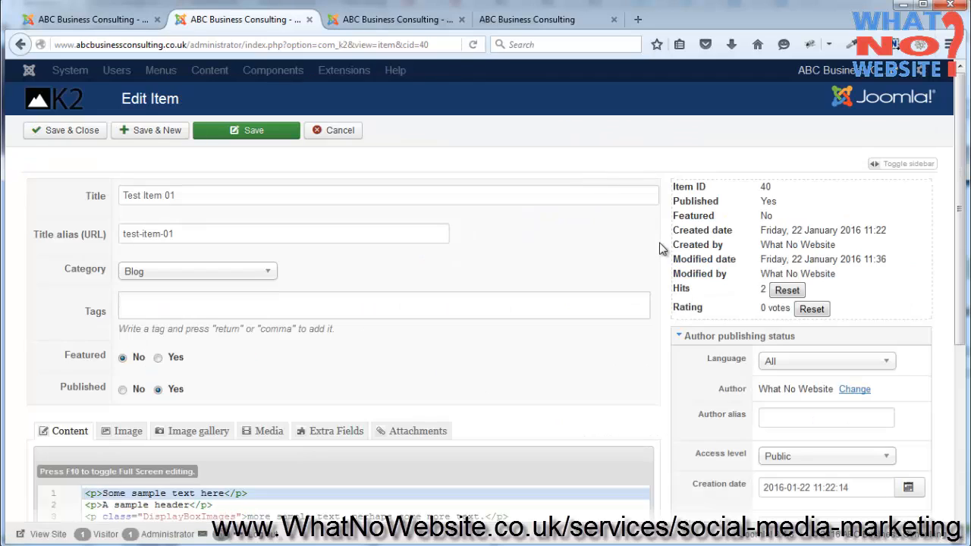
{"action": "scroll", "coordinate": [725, 258], "scroll_direction": "down", "scroll_amount": 3}
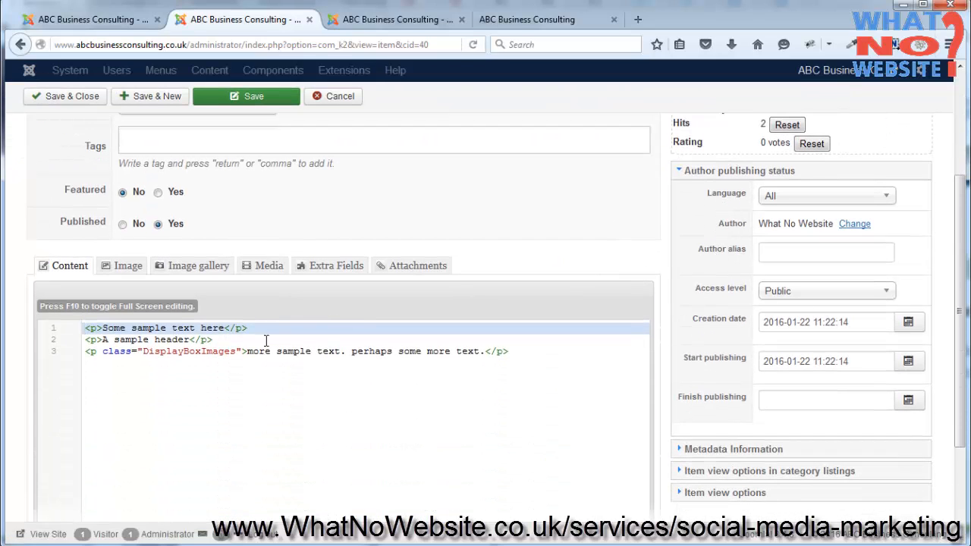
{"action": "left_click_drag", "start_coordinate": [507, 351], "coordinate": [30, 317]}
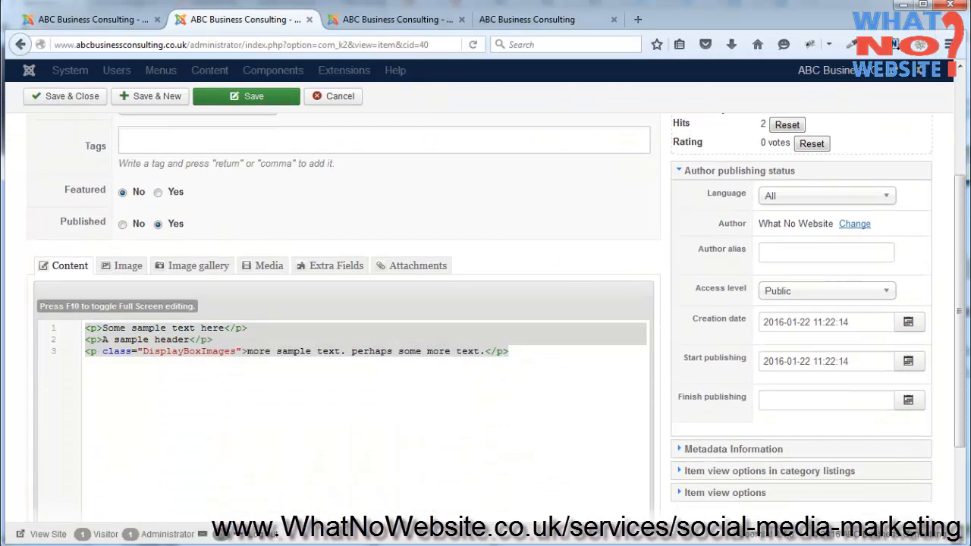
Add the heading <h2>Sample header</h2> on its own line below the last paragraph, after a blank line
{"action": "left_click", "coordinate": [285, 345]}
{"action": "key", "text": "Down"}
{"action": "key", "text": "End"}
{"action": "key", "text": "Return"}
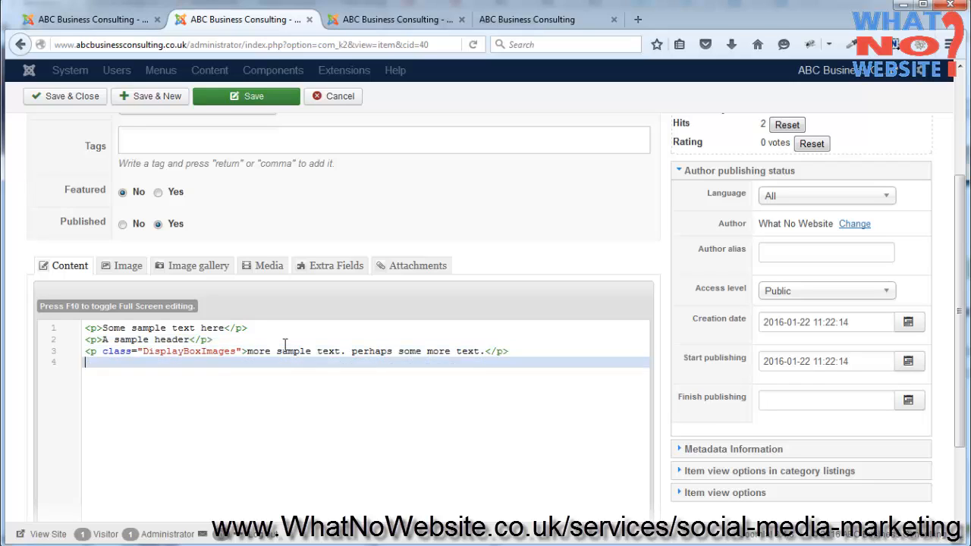
{"action": "key", "text": "Return"}
{"action": "type", "text": "<h2>"}
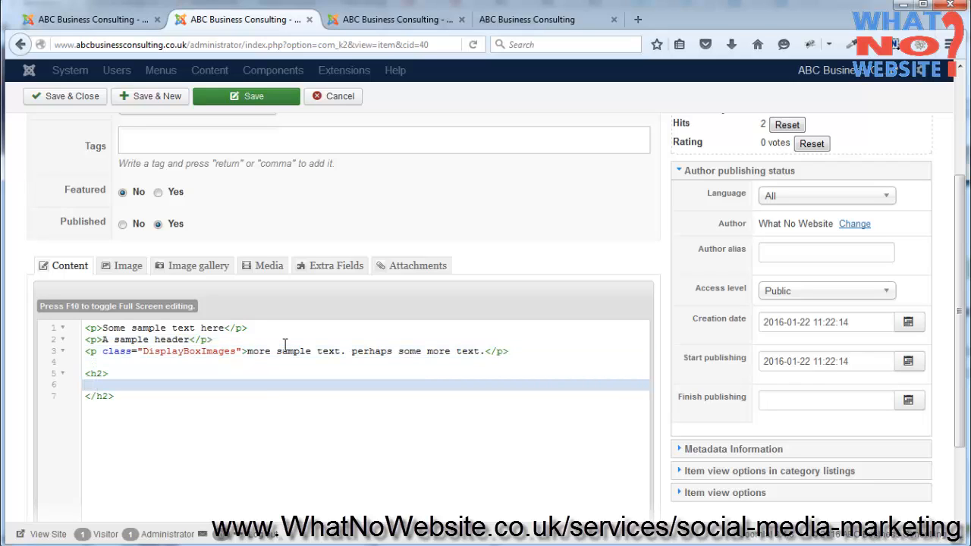
{"action": "key", "text": "Delete"}
{"action": "key", "text": "BackSpace"}
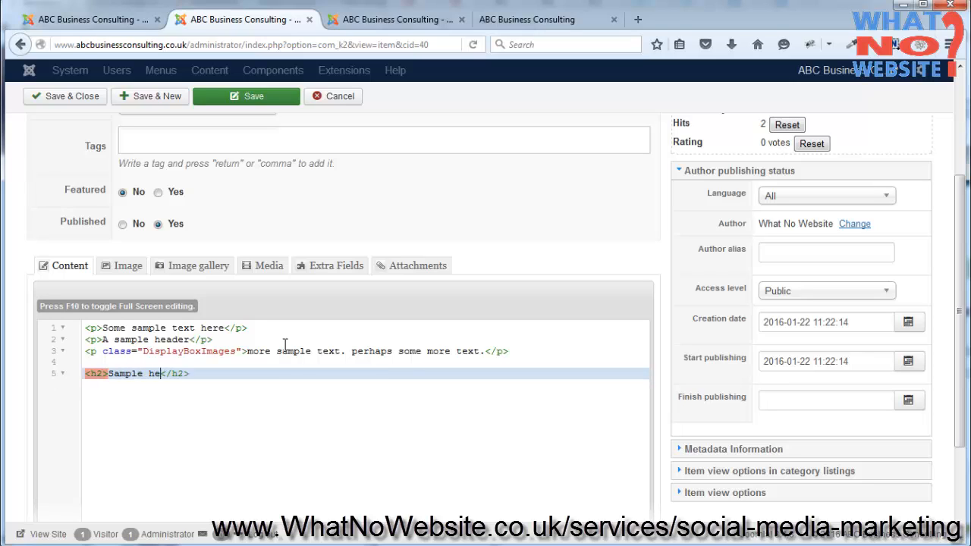
Add <h3 class="DisplayBoxImages">Another sample header</h3> below the h2 heading, after a blank line, and save the item
{"action": "key", "text": "Return"}
{"action": "key", "text": "Return"}
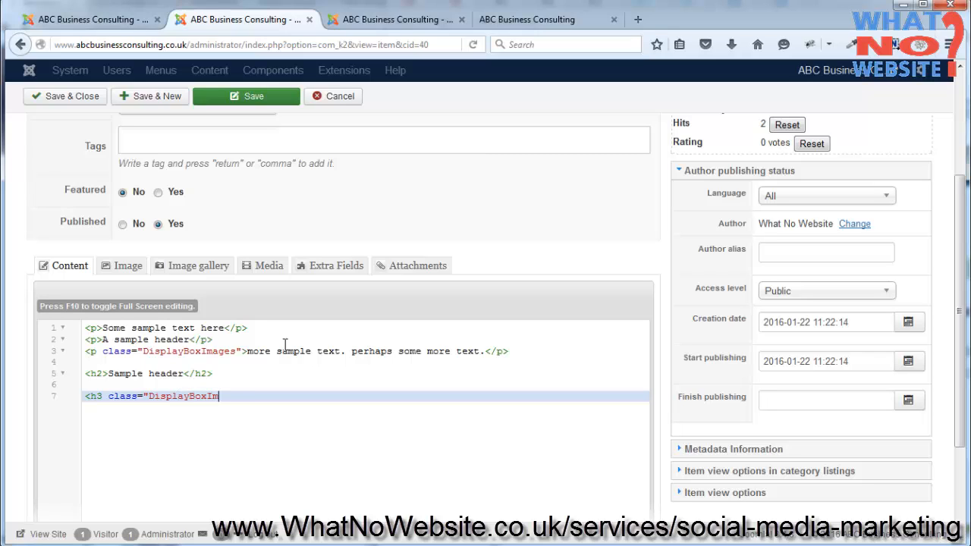
{"action": "type", "text": ">"}
{"action": "key", "text": "Return"}
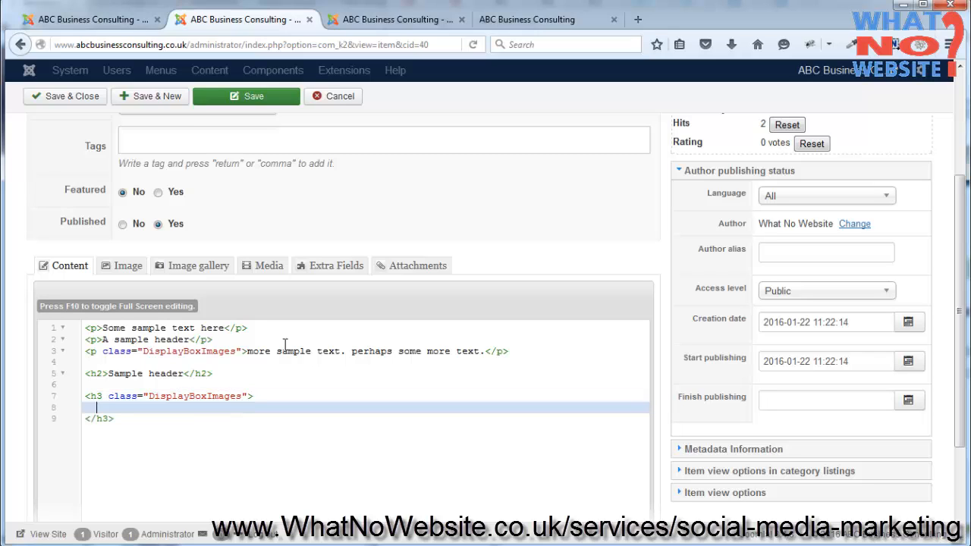
{"action": "key", "text": "Delete"}
{"action": "key", "text": "BackSpace"}
{"action": "key", "text": "BackSpace"}
{"action": "key", "text": "BackSpace"}
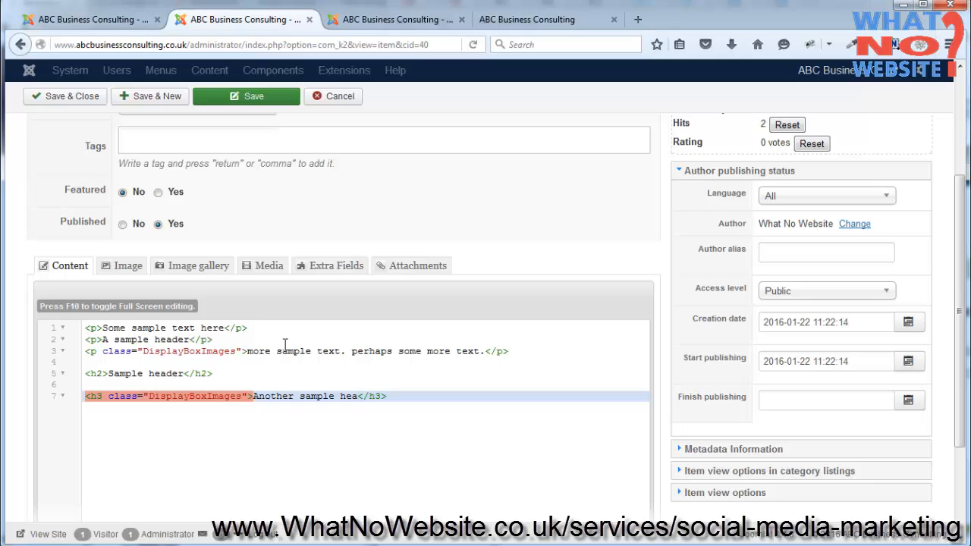
{"action": "key", "text": "ctrl+shift+Left"}
{"action": "type", "text": "h"}
{"action": "left_click", "coordinate": [421, 395]}
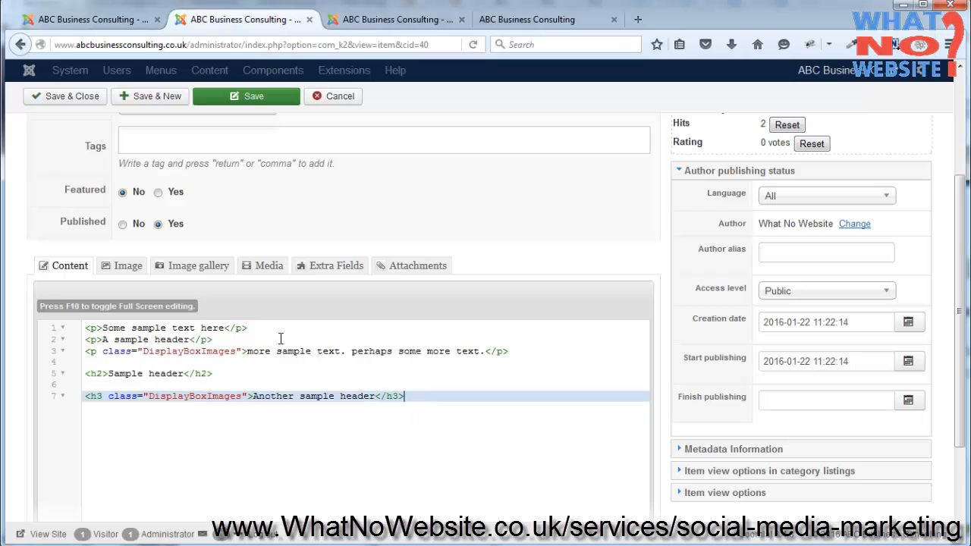
{"action": "left_click", "coordinate": [211, 102]}
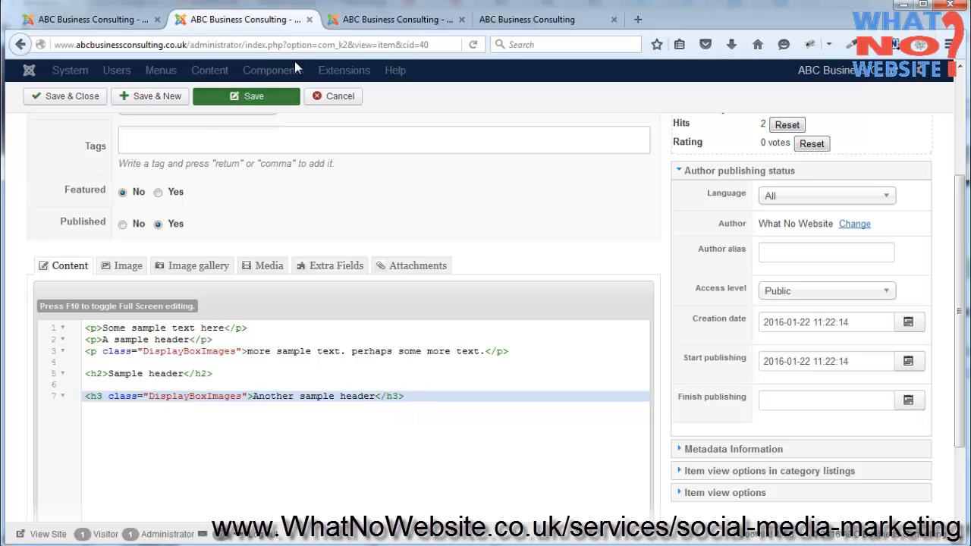
Open Test Item 01 from the public site's Blog page and check how the two headings and the last paragraph are styled
{"action": "left_click", "coordinate": [498, 21]}
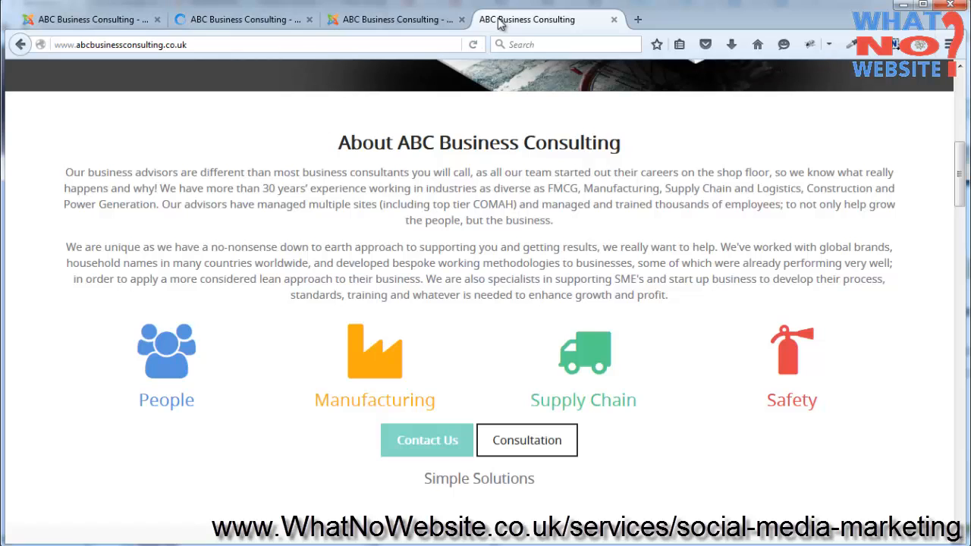
{"action": "left_click", "coordinate": [960, 81]}
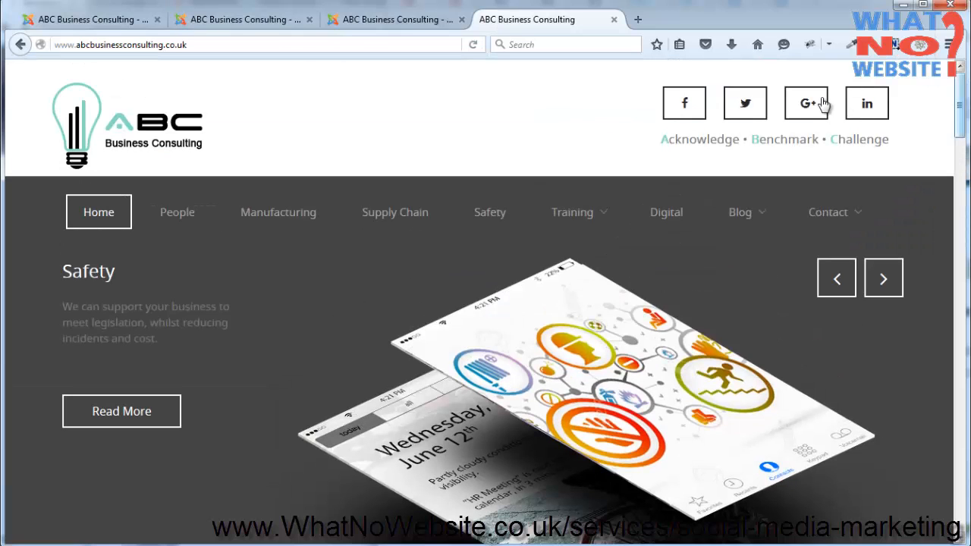
{"action": "left_click", "coordinate": [745, 216]}
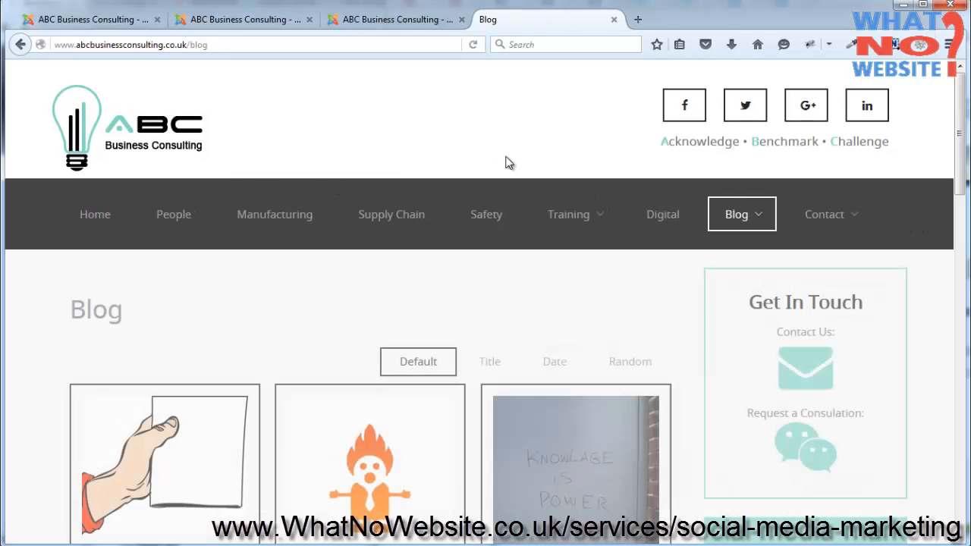
{"action": "mouse_move", "coordinate": [558, 252]}
{"action": "scroll", "coordinate": [396, 329], "scroll_direction": "down", "scroll_amount": 3}
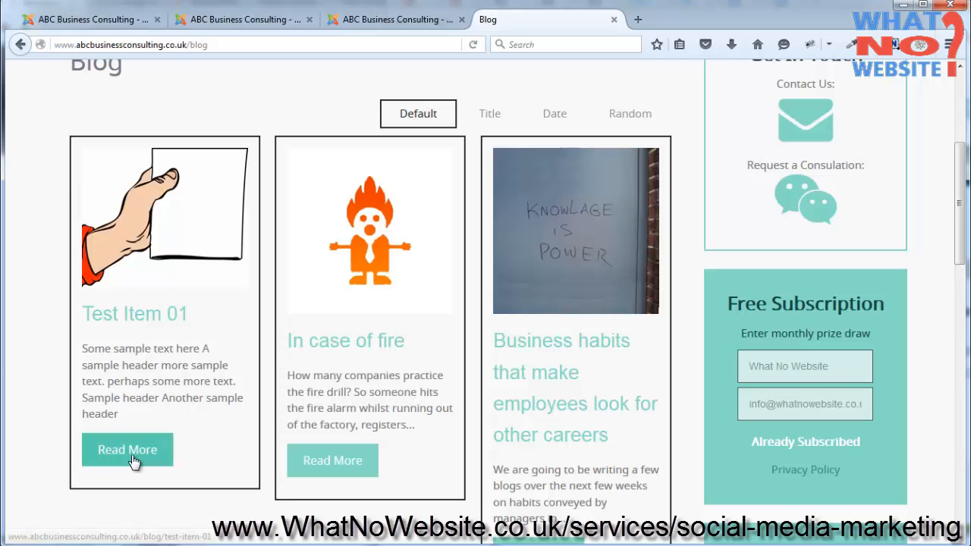
{"action": "left_click", "coordinate": [134, 462]}
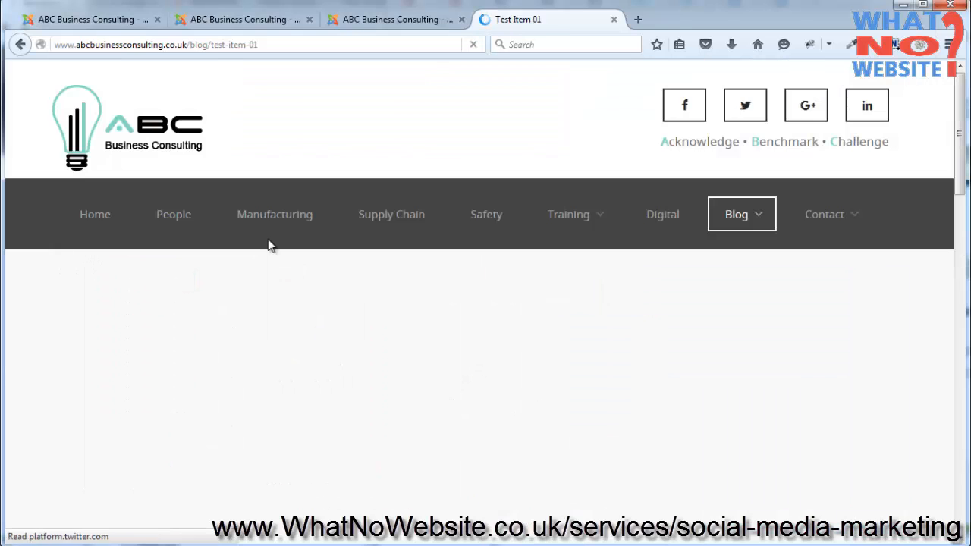
{"action": "scroll", "coordinate": [157, 307], "scroll_direction": "down", "scroll_amount": 1}
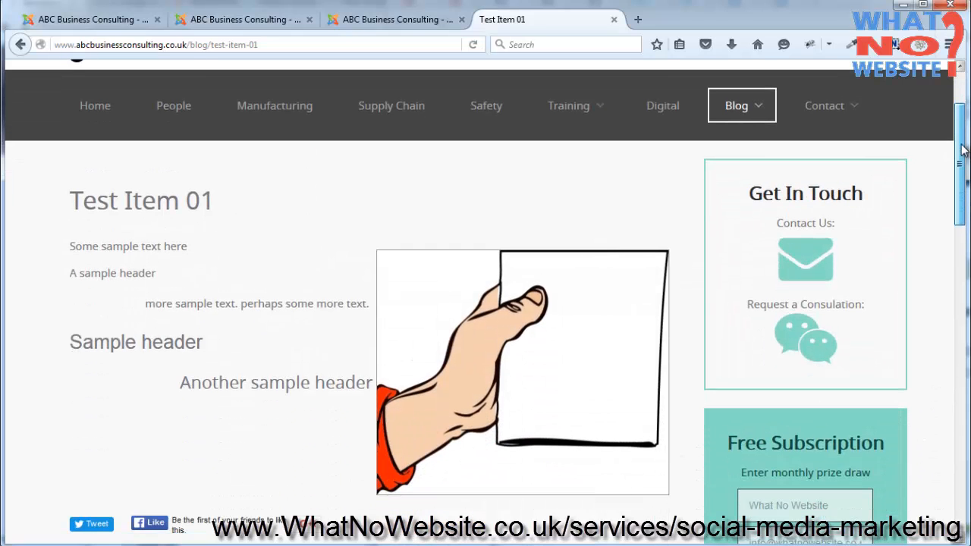
{"action": "left_click_drag", "start_coordinate": [173, 341], "coordinate": [357, 384]}
{"action": "left_click_drag", "start_coordinate": [156, 303], "coordinate": [339, 302]}
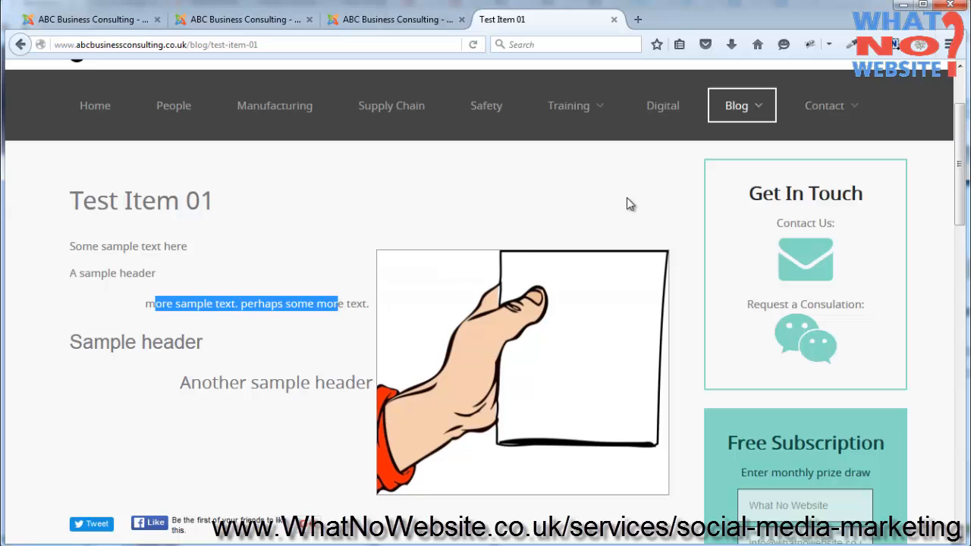
Review the item's saved HTML in the K2 editor, close it without saving, and return to the public Test Item 01 page
{"action": "left_click", "coordinate": [262, 17]}
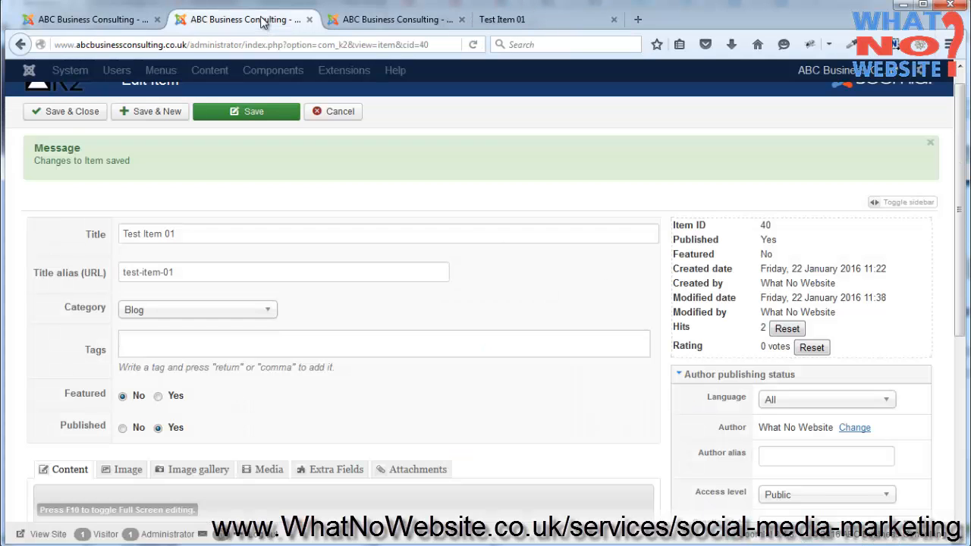
{"action": "scroll", "coordinate": [686, 211], "scroll_direction": "down", "scroll_amount": 3}
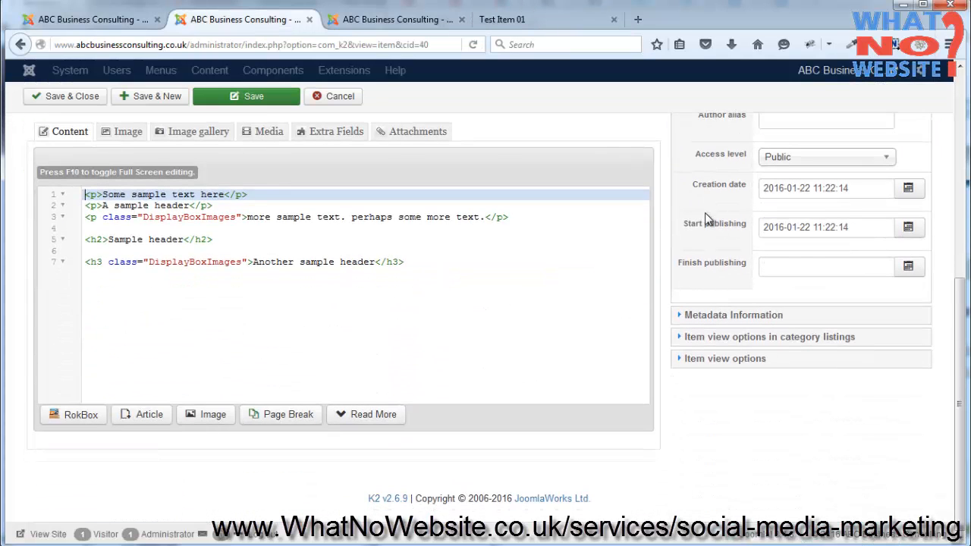
{"action": "scroll", "coordinate": [705, 212], "scroll_direction": "up", "scroll_amount": 2}
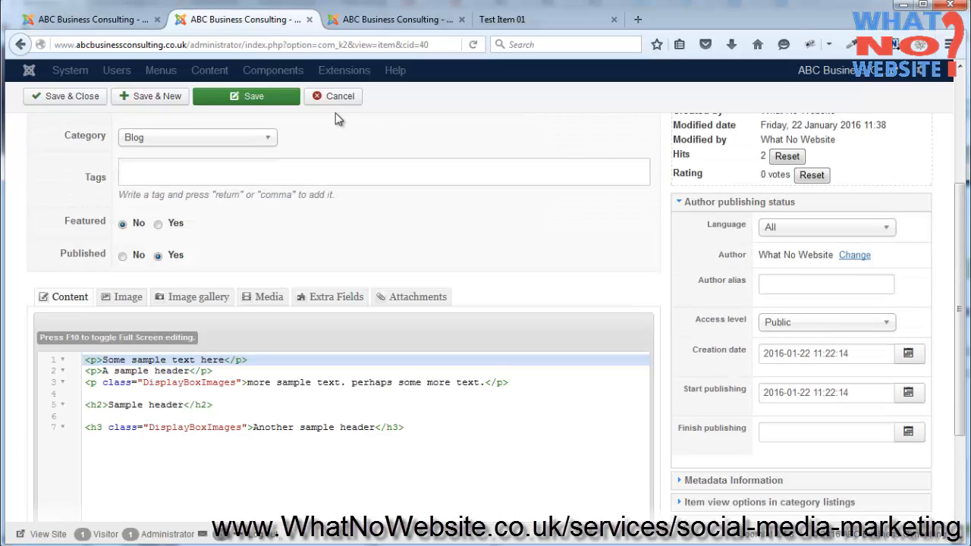
{"action": "left_click", "coordinate": [337, 99]}
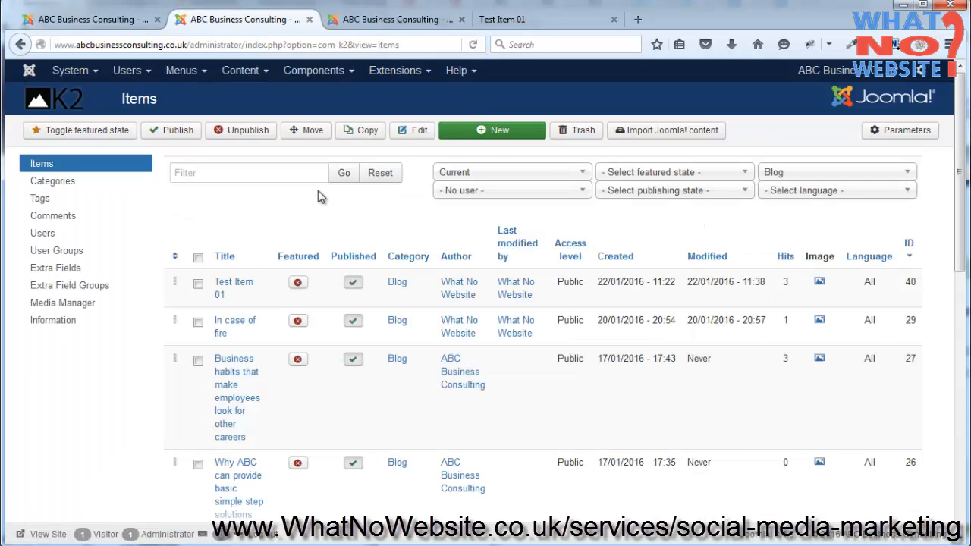
{"action": "left_click", "coordinate": [507, 24]}
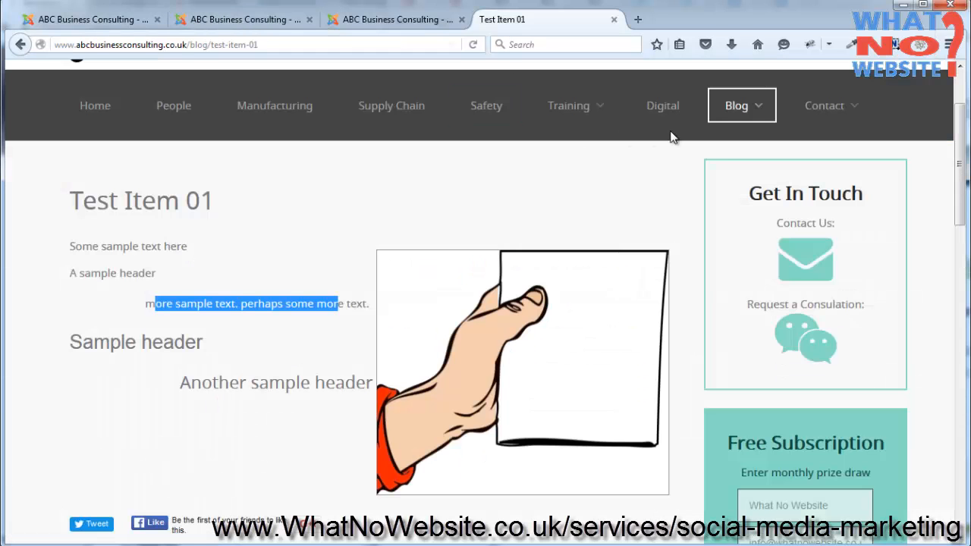
Open the public site's Testimonials page under Blog and look over its first testimonial
{"action": "mouse_move", "coordinate": [735, 122]}
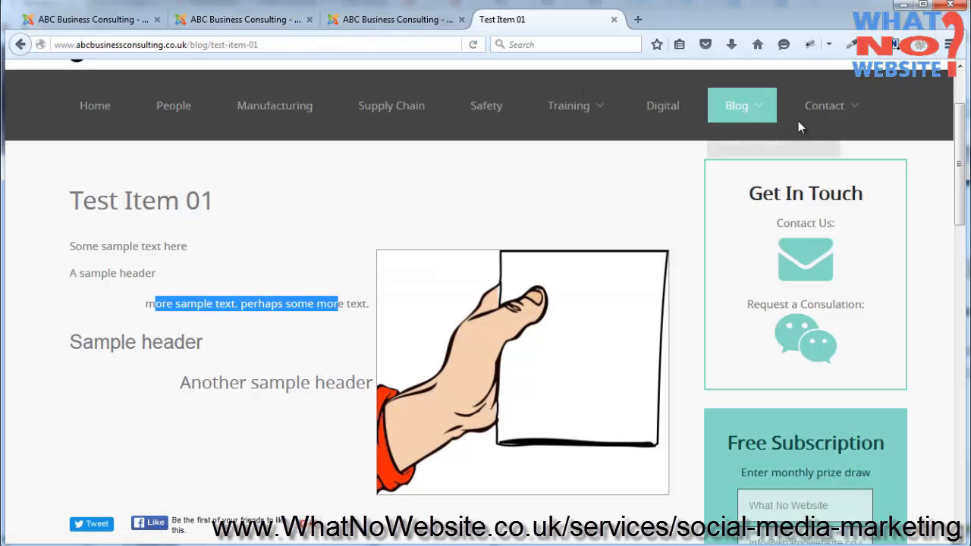
{"action": "left_click", "coordinate": [733, 143]}
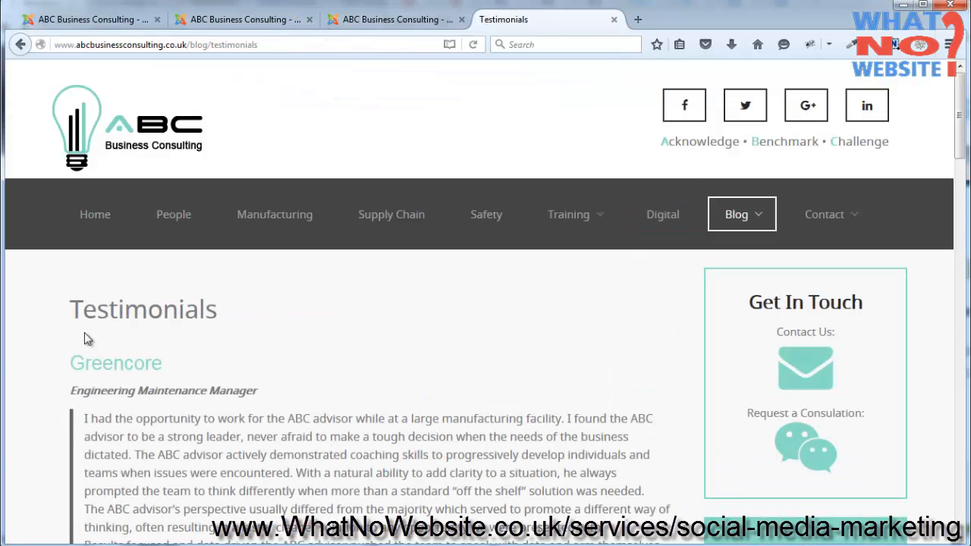
{"action": "left_click_drag", "start_coordinate": [84, 366], "coordinate": [407, 446]}
Reopen Test Item 01 in the K2 item editor, change its category to Testimonials, and save and close it
{"action": "left_click", "coordinate": [258, 28]}
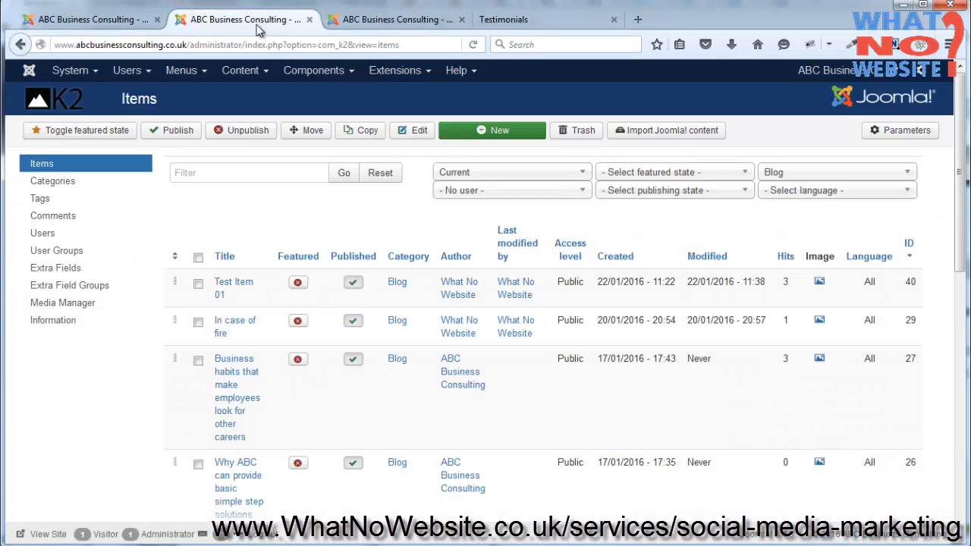
{"action": "left_click", "coordinate": [231, 285]}
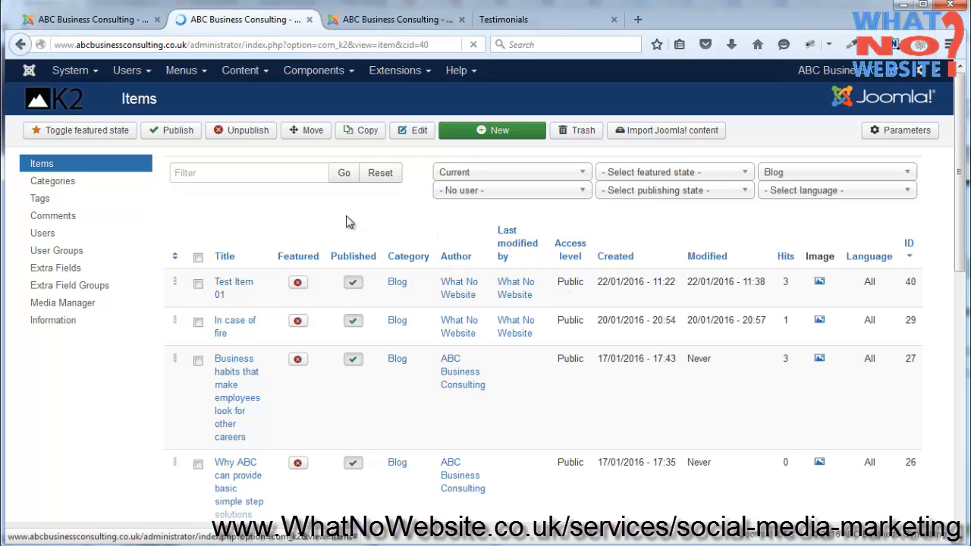
{"action": "left_click", "coordinate": [256, 271]}
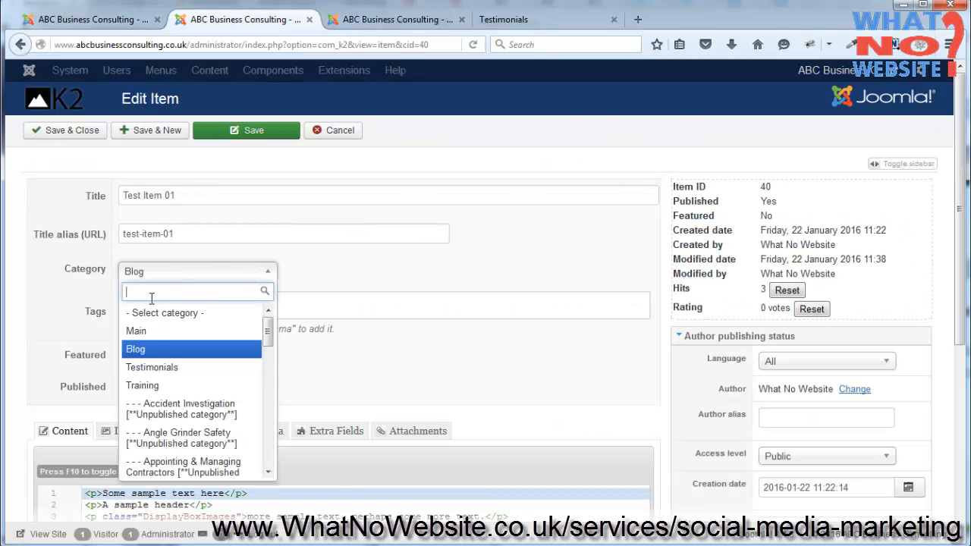
{"action": "left_click", "coordinate": [163, 369]}
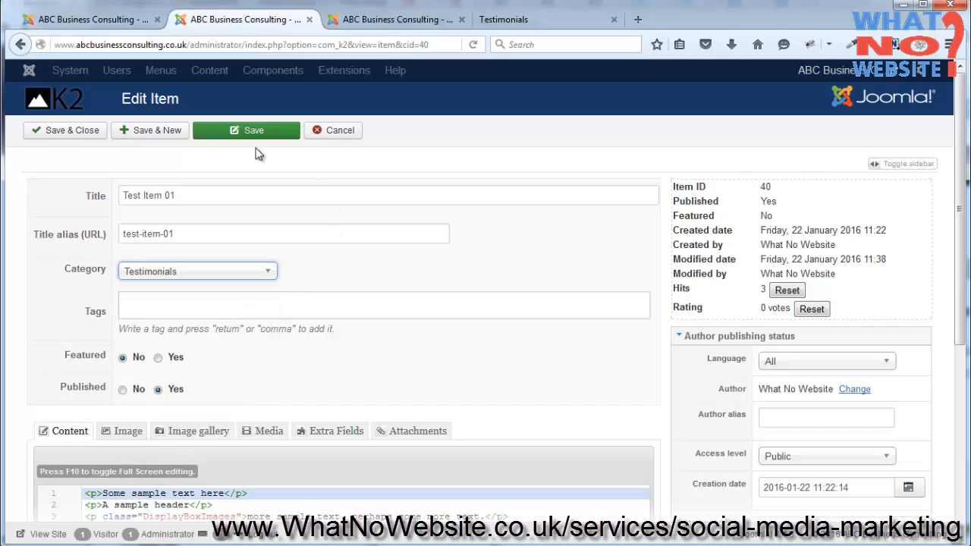
{"action": "left_click", "coordinate": [72, 131]}
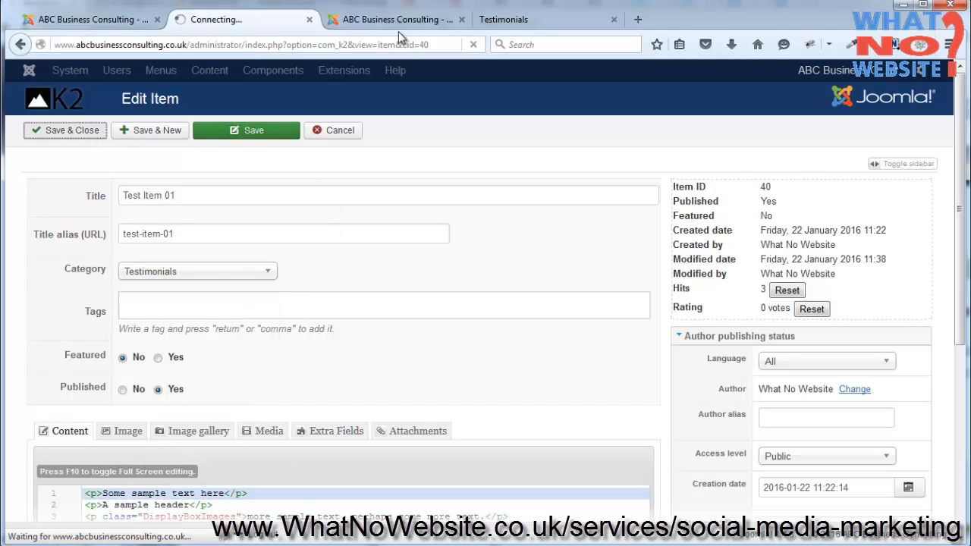
Reload the public Testimonials page and check how Test Item 01 is placed and laid out among the testimonials
{"action": "left_click", "coordinate": [506, 30]}
{"action": "key", "text": "F5"}
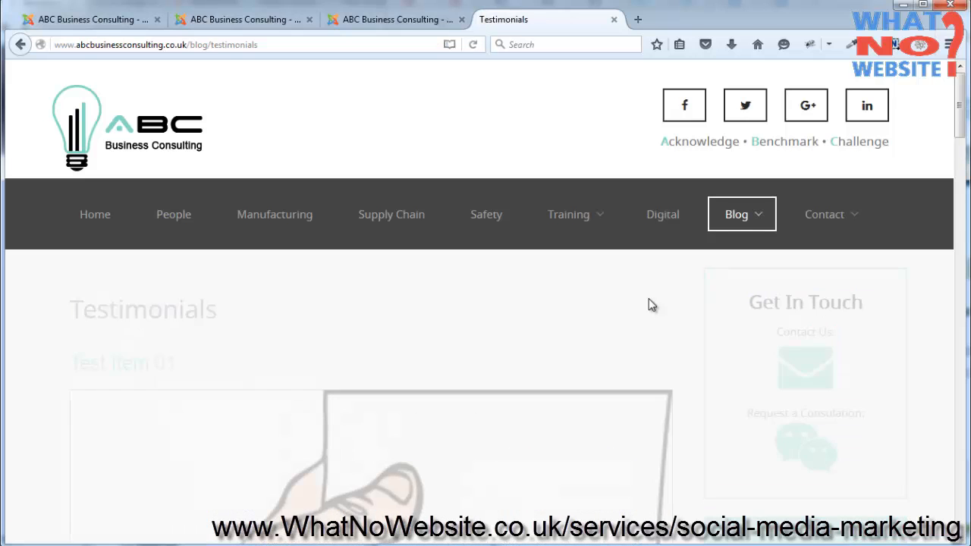
{"action": "scroll", "coordinate": [673, 301], "scroll_direction": "down", "scroll_amount": 2}
{"action": "scroll", "coordinate": [672, 302], "scroll_direction": "down", "scroll_amount": 7}
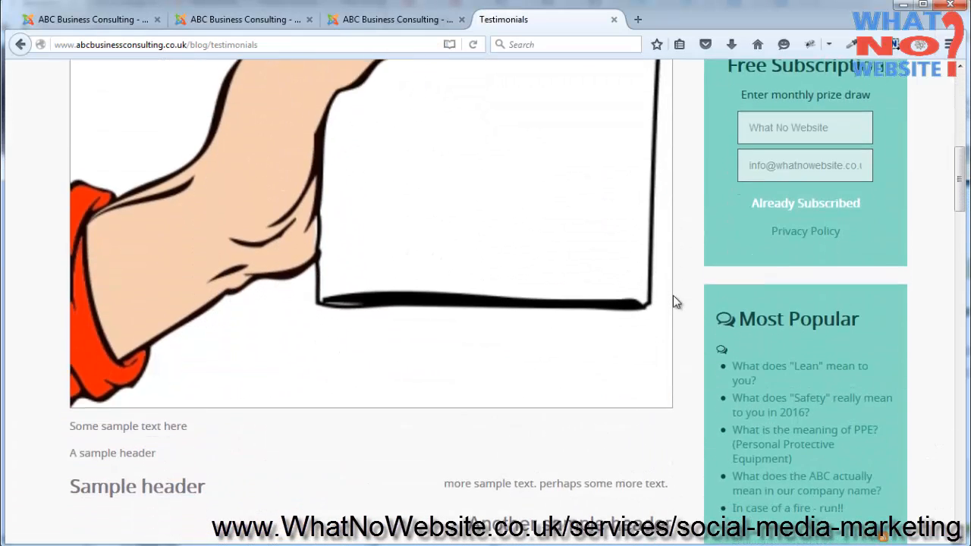
{"action": "scroll", "coordinate": [673, 302], "scroll_direction": "down", "scroll_amount": 4}
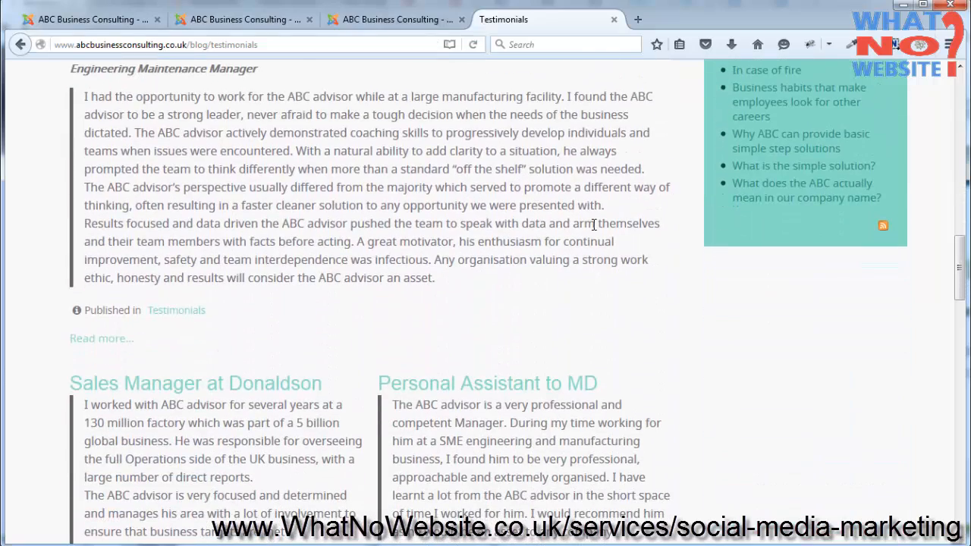
{"action": "scroll", "coordinate": [596, 227], "scroll_direction": "up", "scroll_amount": 14}
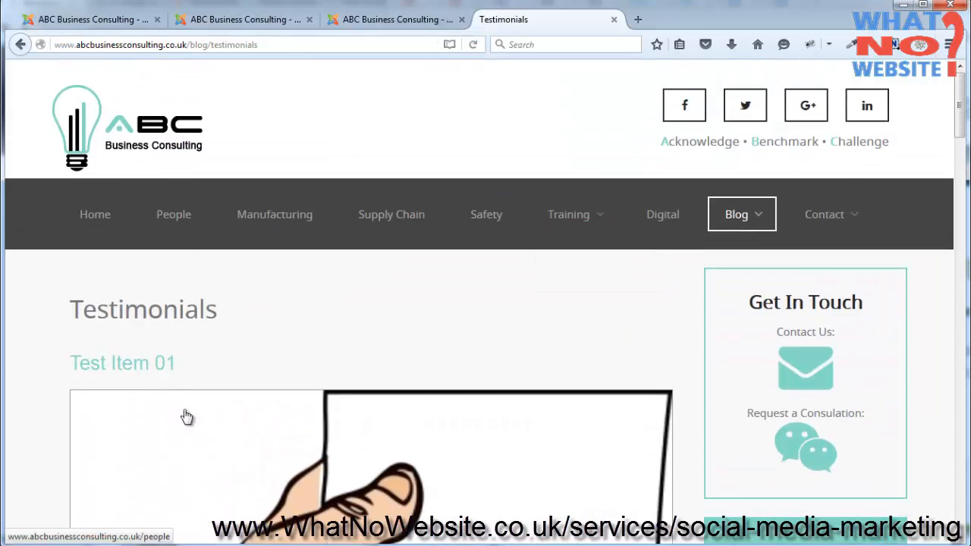
Clear the Blog category filter from the K2 items list and move Test Item 01 to the trash
{"action": "left_click", "coordinate": [245, 20]}
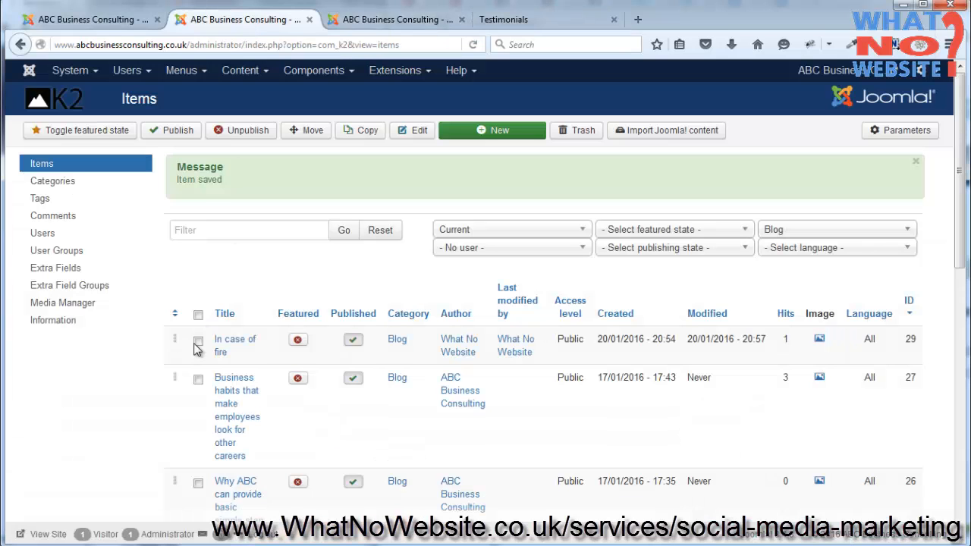
{"action": "left_click", "coordinate": [791, 233]}
{"action": "left_click", "coordinate": [806, 273]}
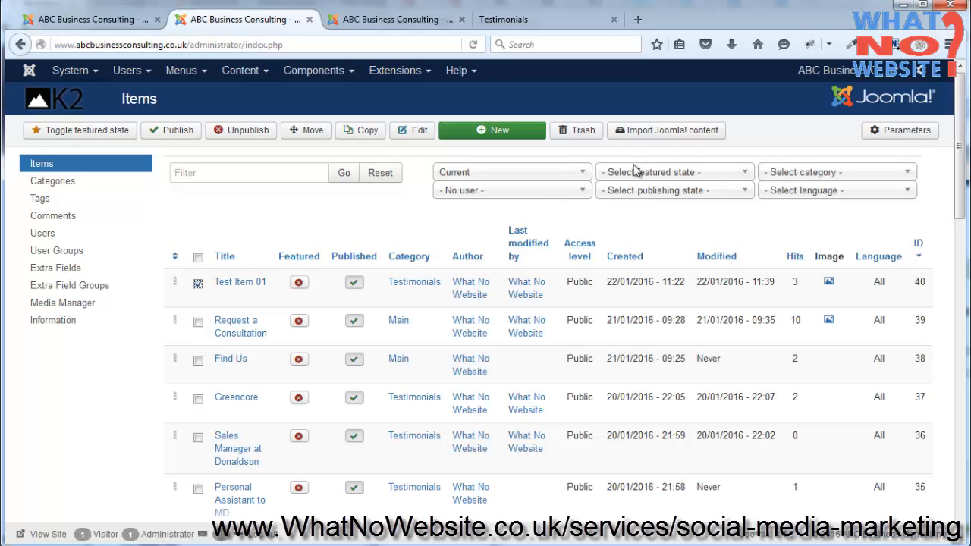
{"action": "left_click", "coordinate": [577, 130]}
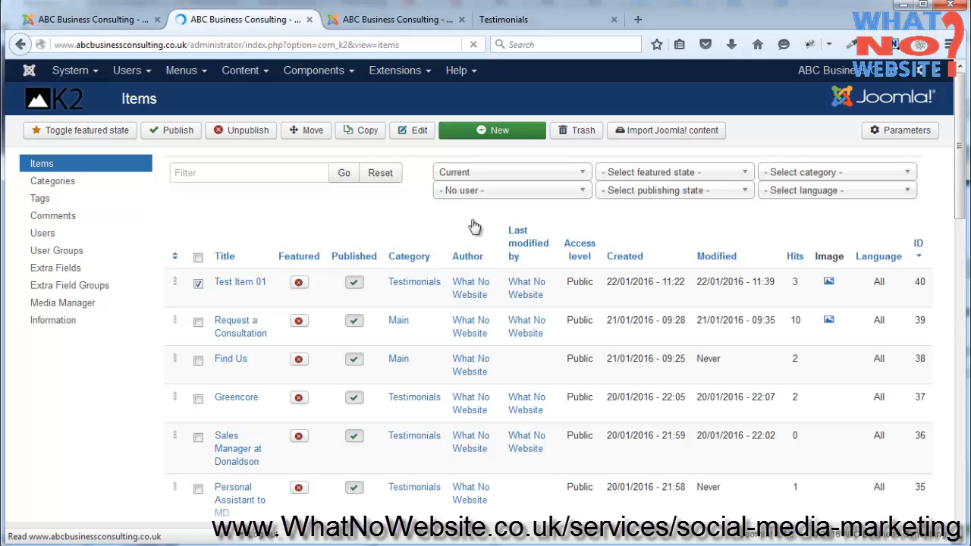
Open the signed-in administrator's account options
{"action": "left_click", "coordinate": [921, 71]}
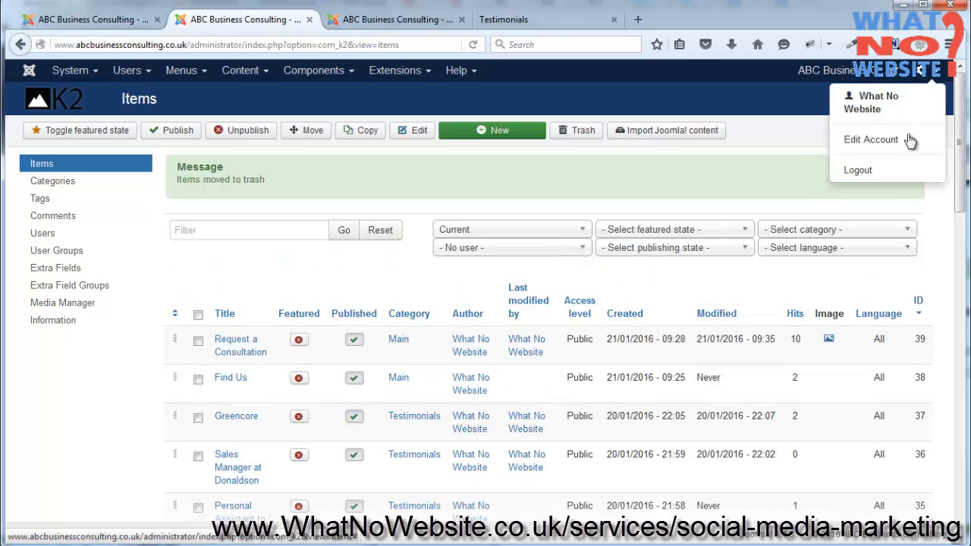